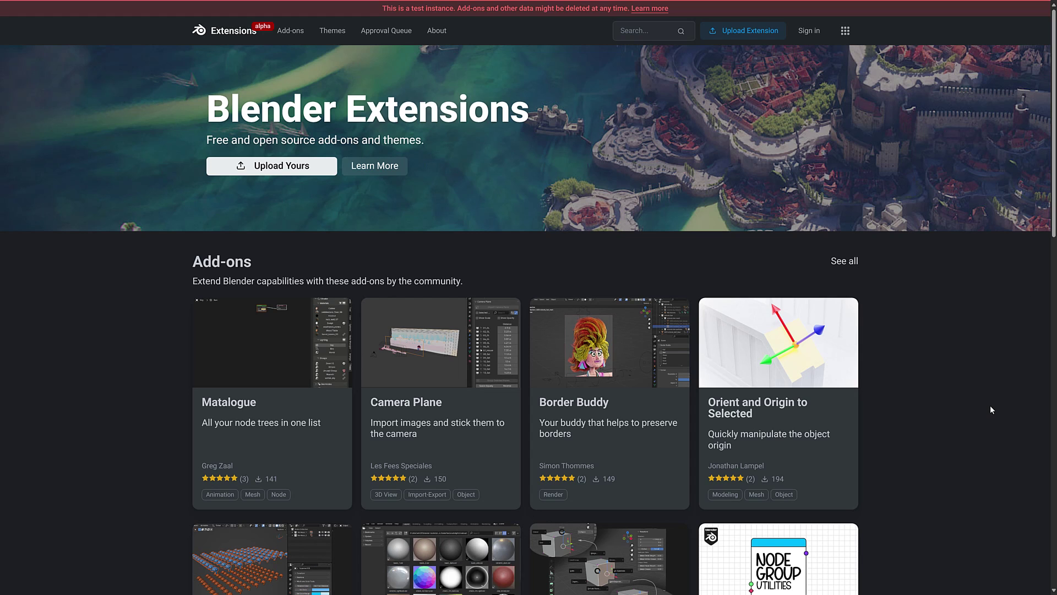
# Toggle browser full screen off and back on, then switch to the Daily Builds tab listing Blender 4.2.0 Alpha.
pyautogui.press('F11')
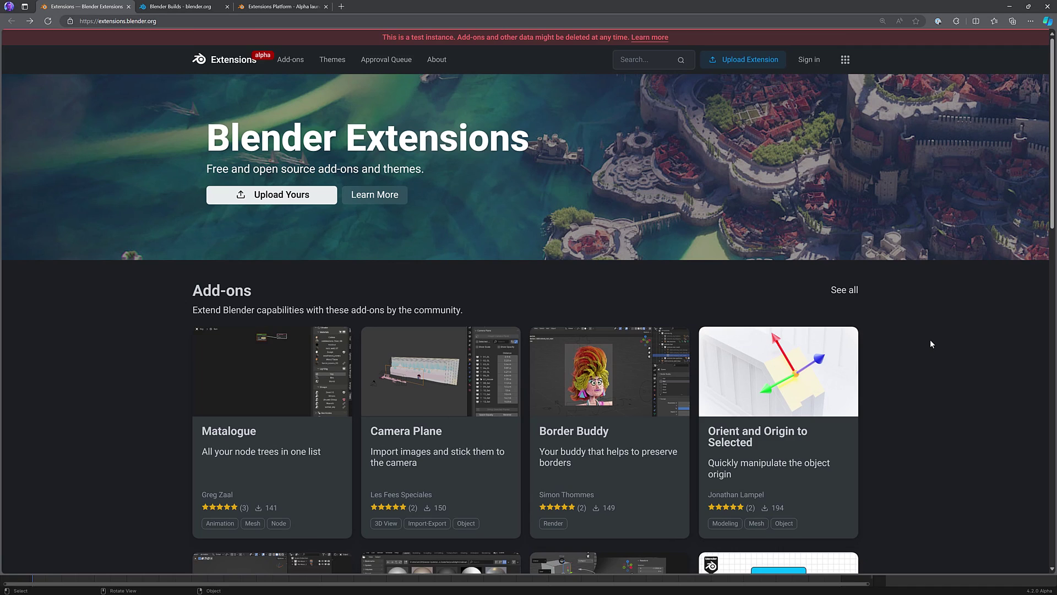
pyautogui.press('F11')
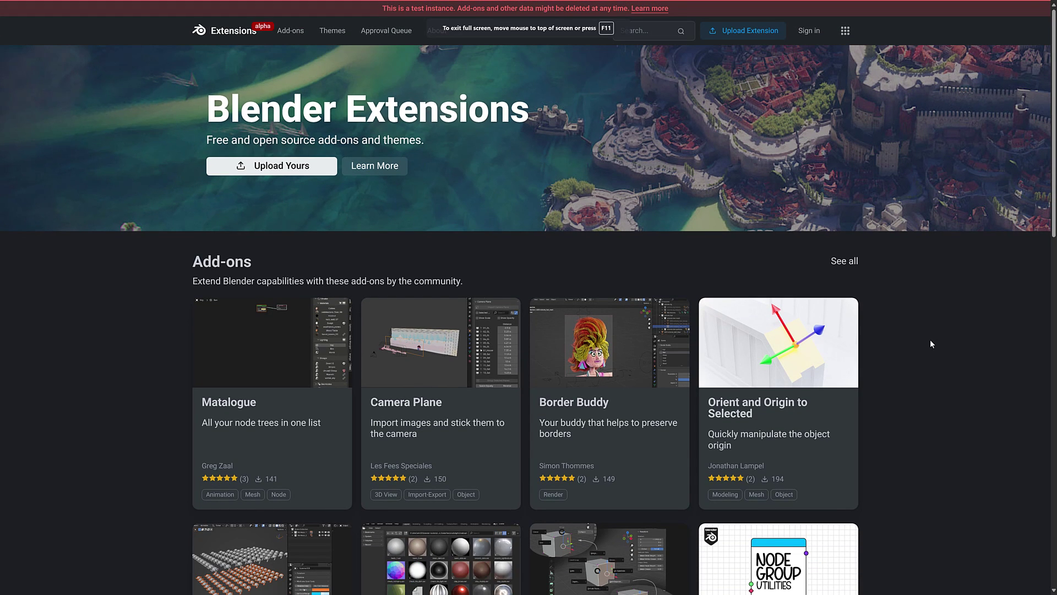
pyautogui.hotkey('ctrl', 'Tab')
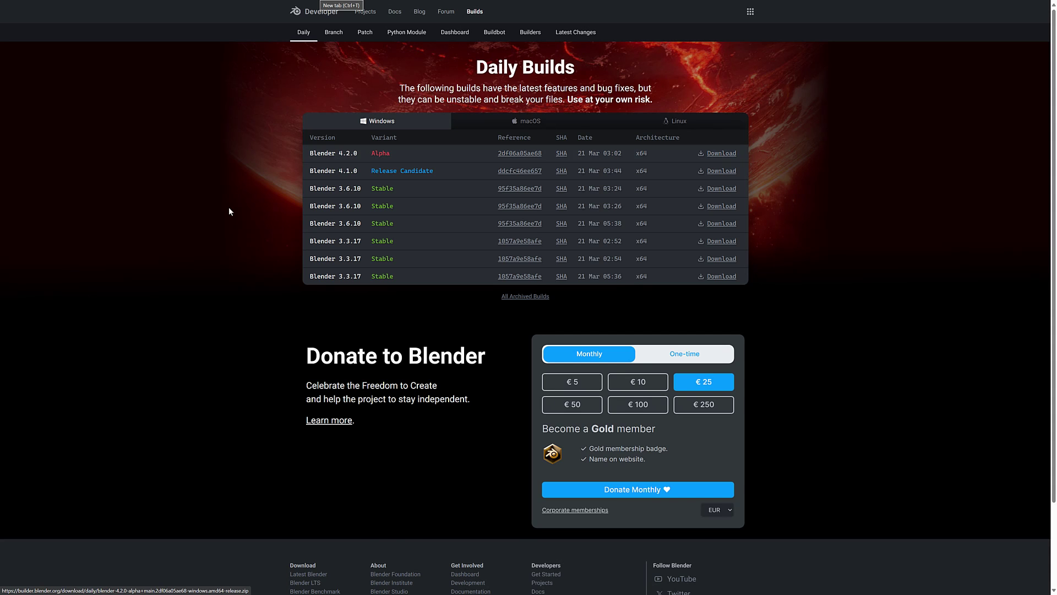
# Revisit the Blender Extensions tab, then bring forward Blender with its default cube scene.
pyautogui.hotkey('ctrl', 'Tab')
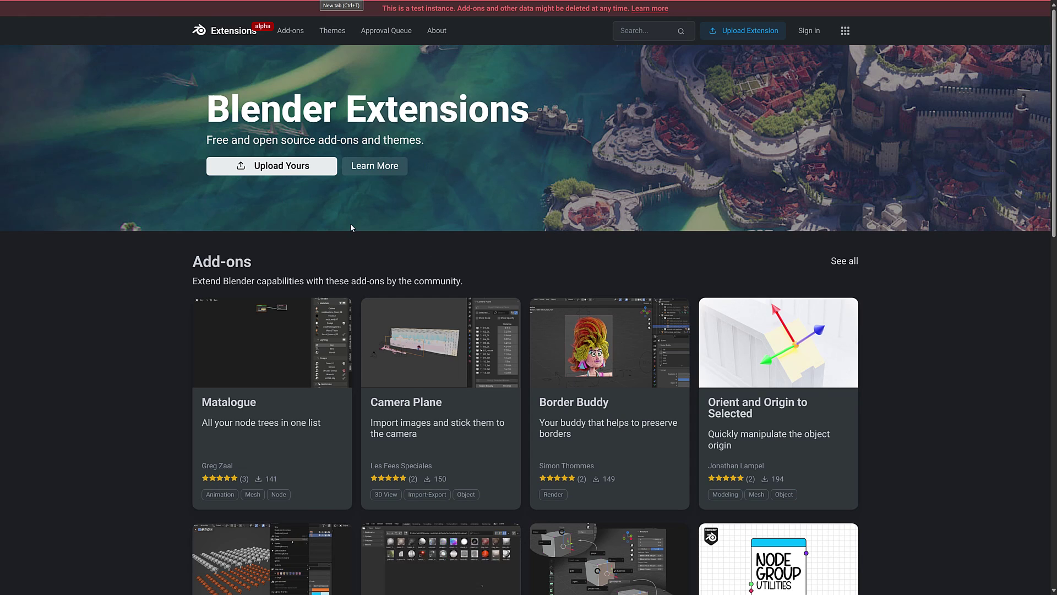
pyautogui.hotkey('alt', 'Tab')
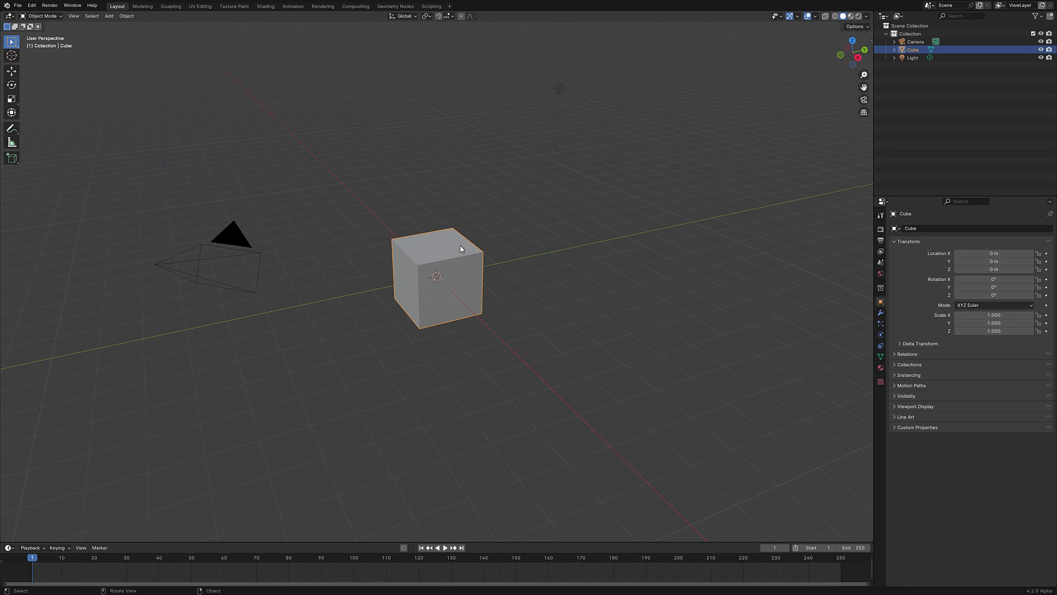
# Delete the default cube, leaving only camera and light, and open the Edit menu.
pyautogui.press('x')
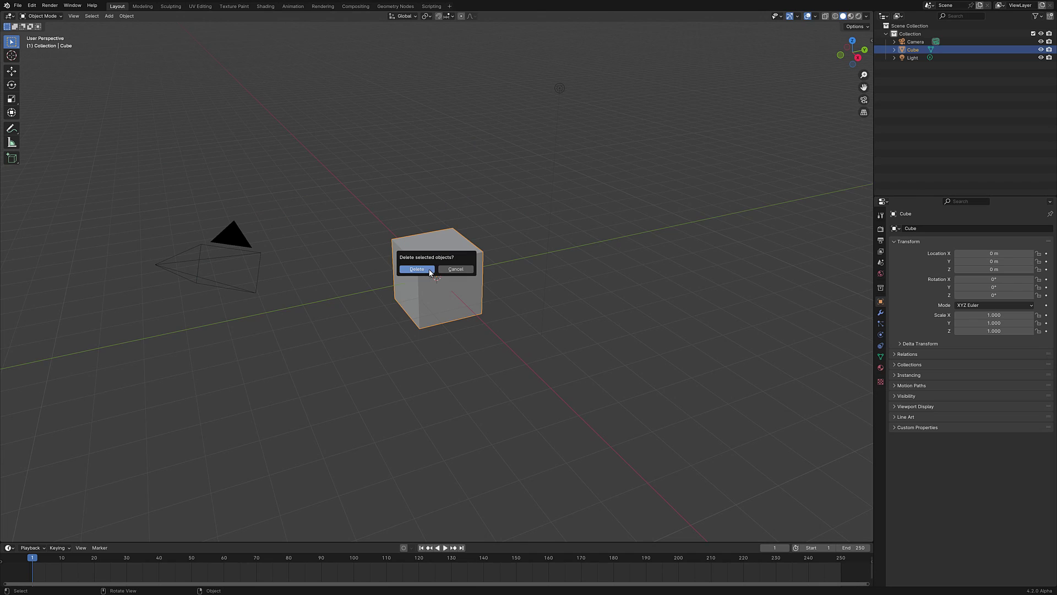
pyautogui.click(429, 271)
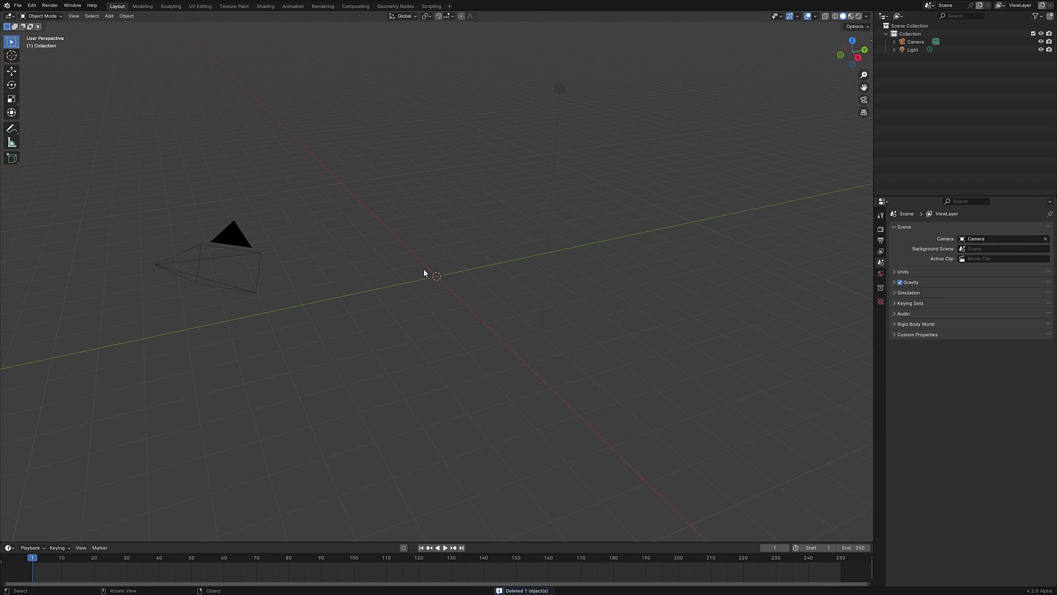
pyautogui.click(33, 6)
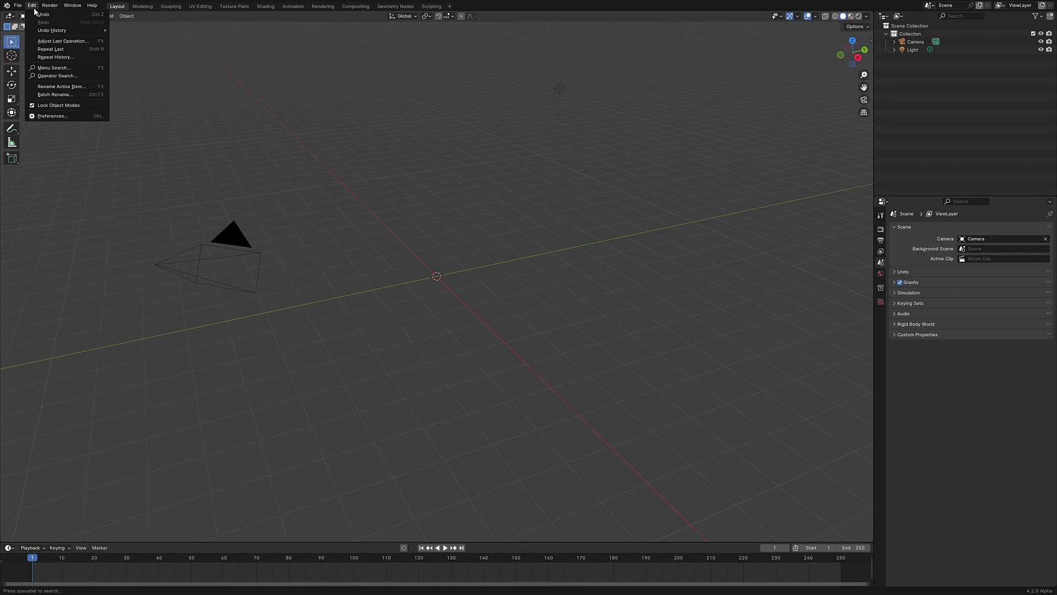
# In Preferences, enable the Experimental Extensions prototype and view the Extensions list.
pyautogui.click(41, 115)
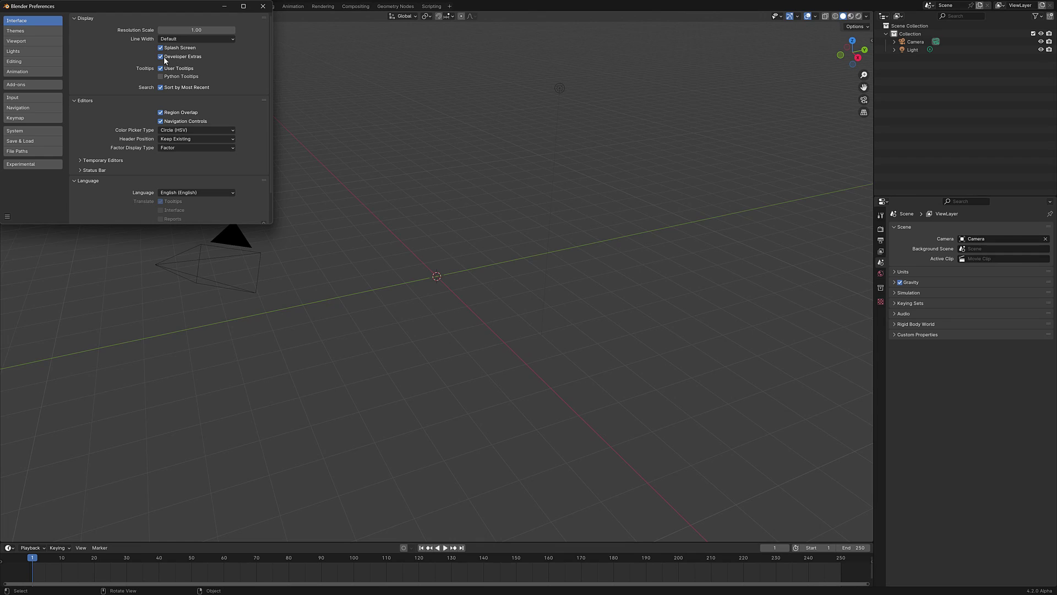
pyautogui.click(165, 59)
pyautogui.click(166, 59)
pyautogui.click(22, 165)
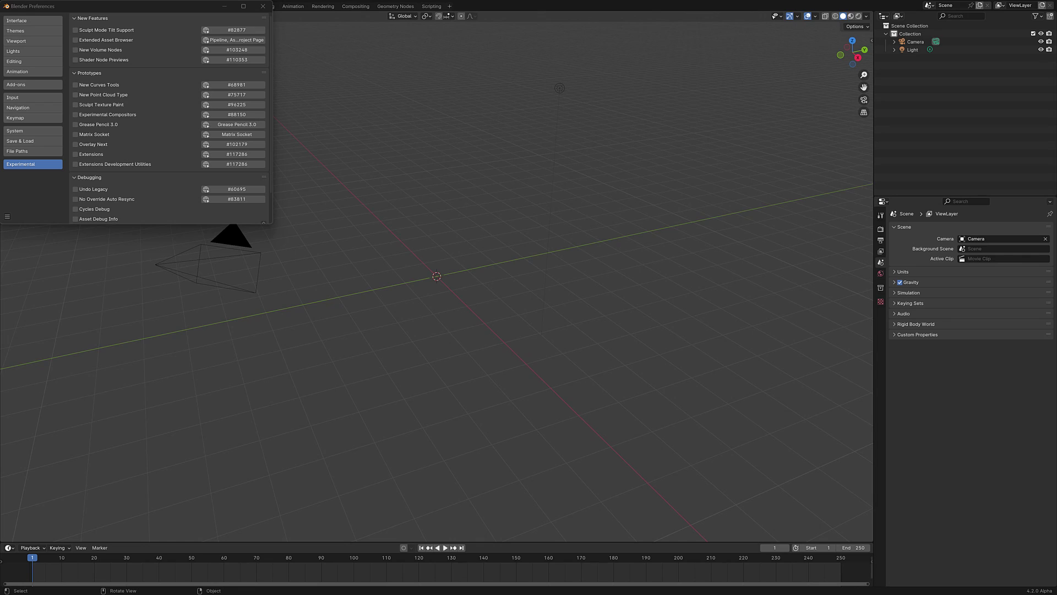
pyautogui.click(76, 154)
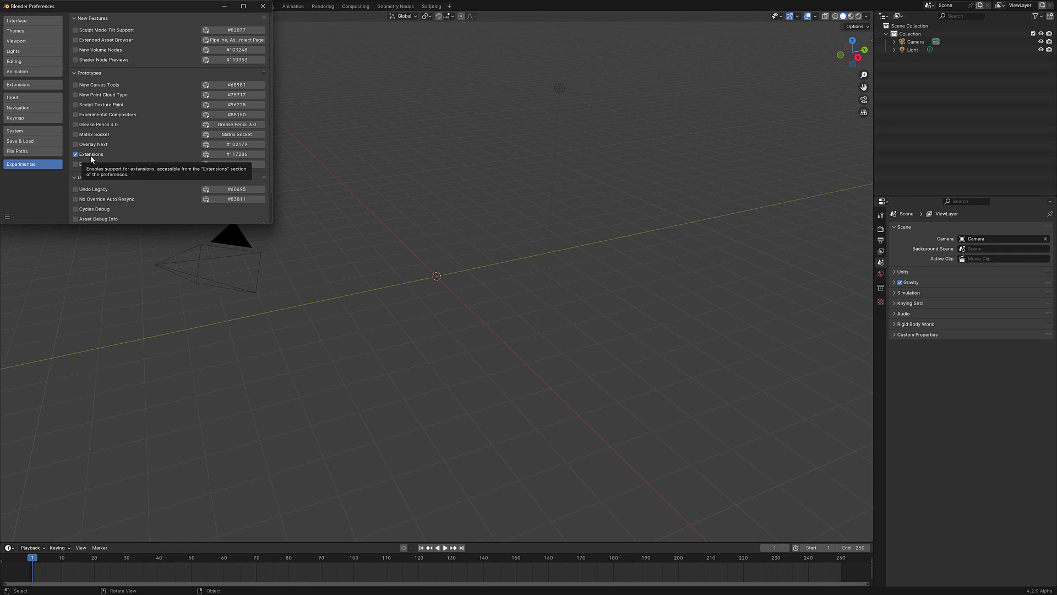
pyautogui.click(25, 85)
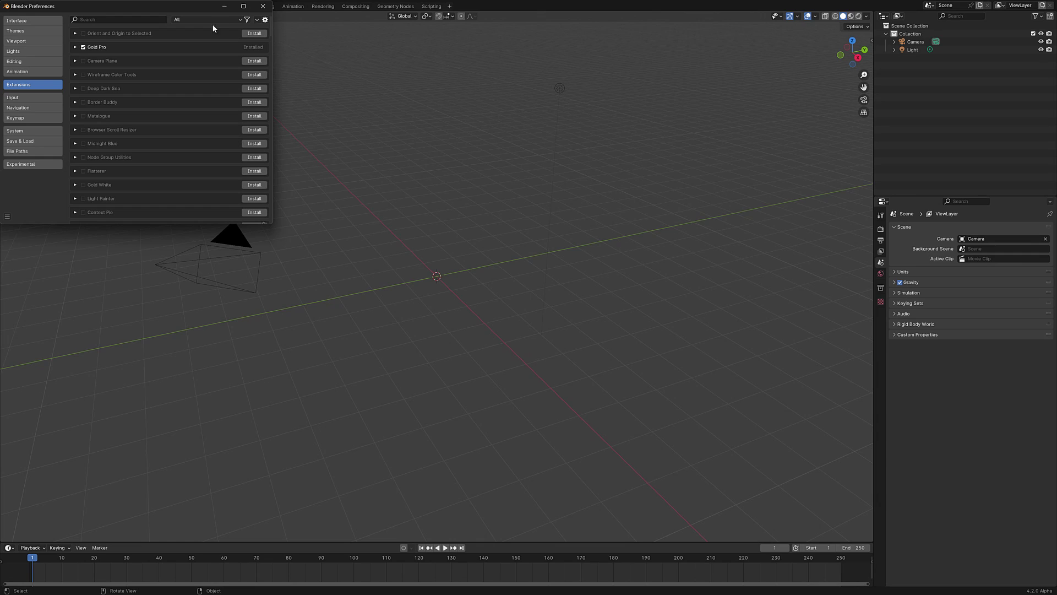
# Filter the extensions list to Add-ons and install Orient and Origin to Selected.
pyautogui.click(240, 20)
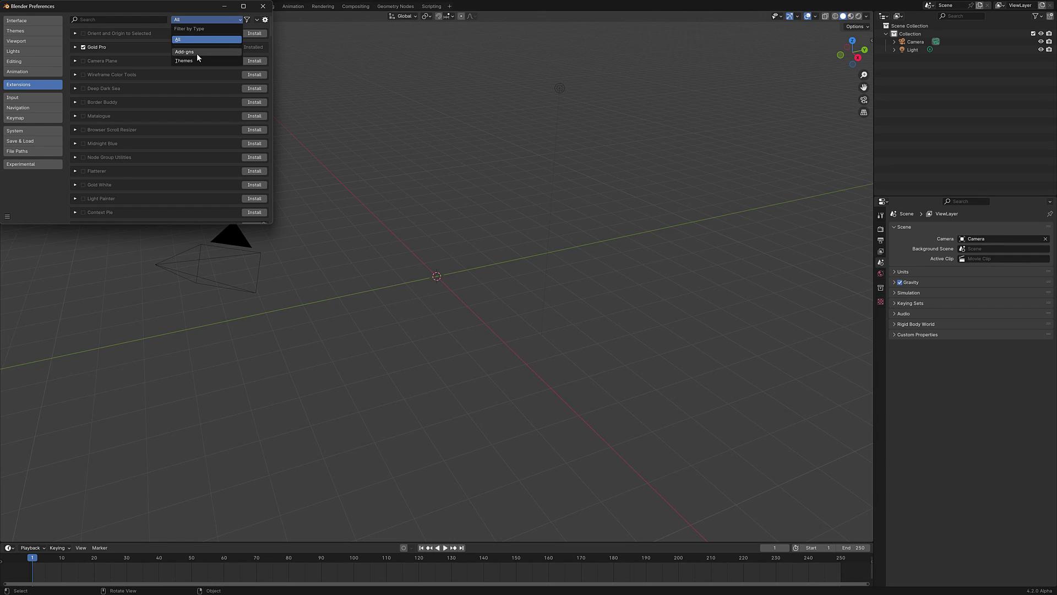
pyautogui.click(197, 53)
pyautogui.click(236, 21)
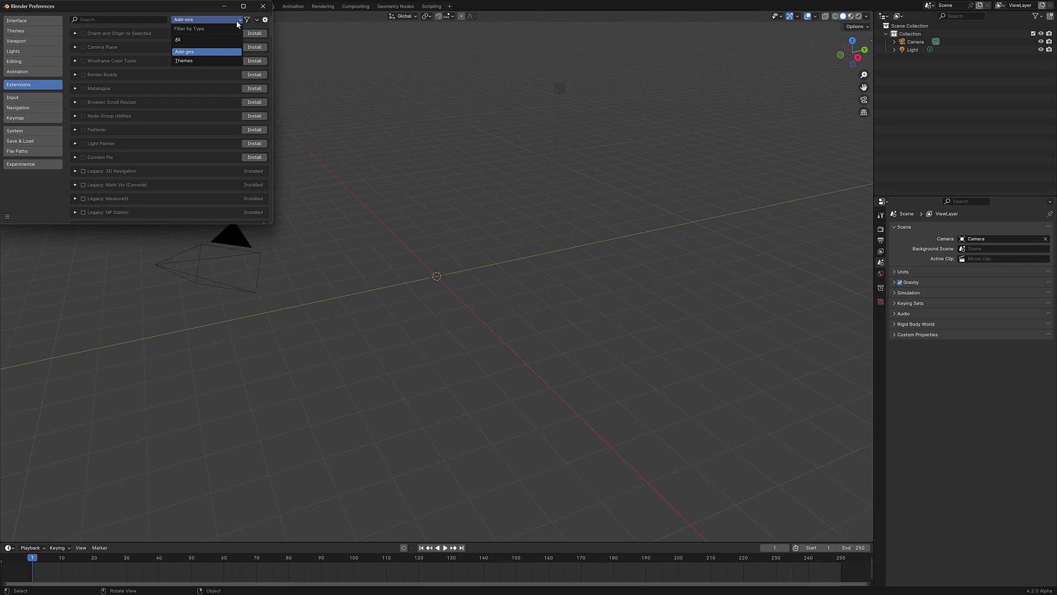
pyautogui.click(200, 58)
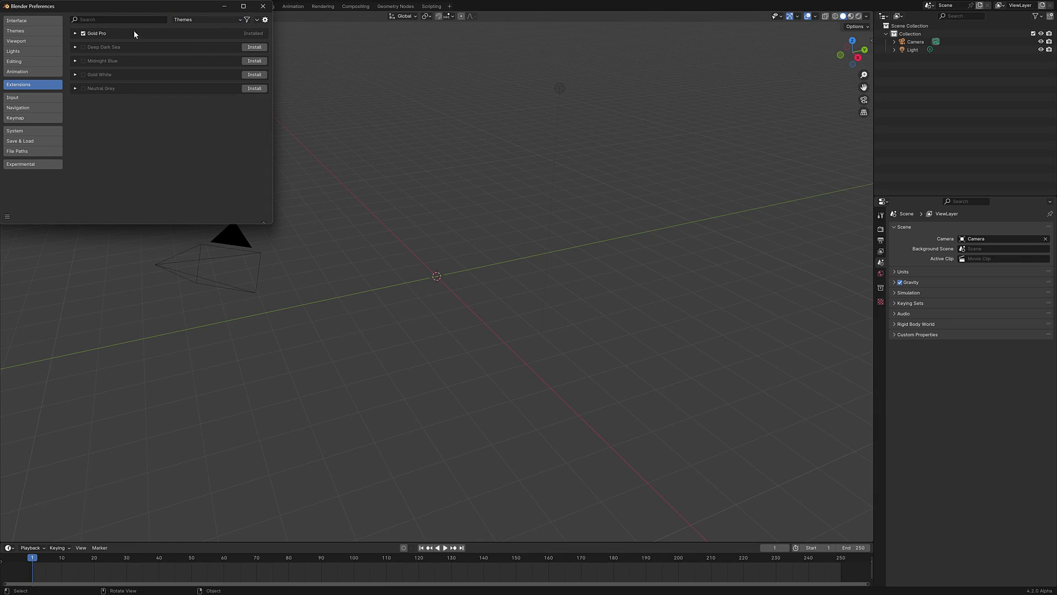
pyautogui.click(233, 20)
pyautogui.click(199, 51)
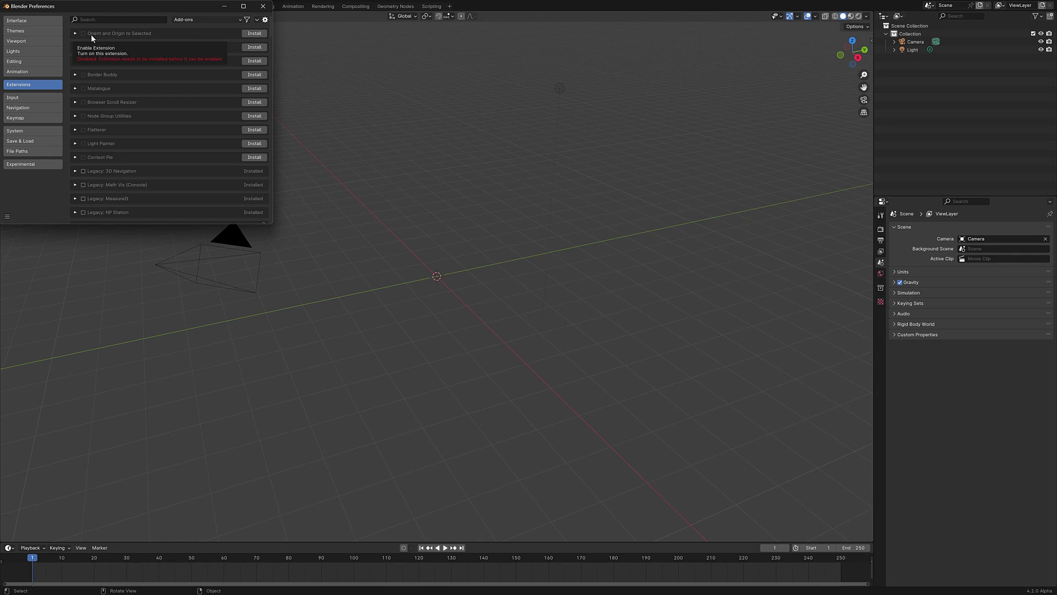
pyautogui.click(255, 34)
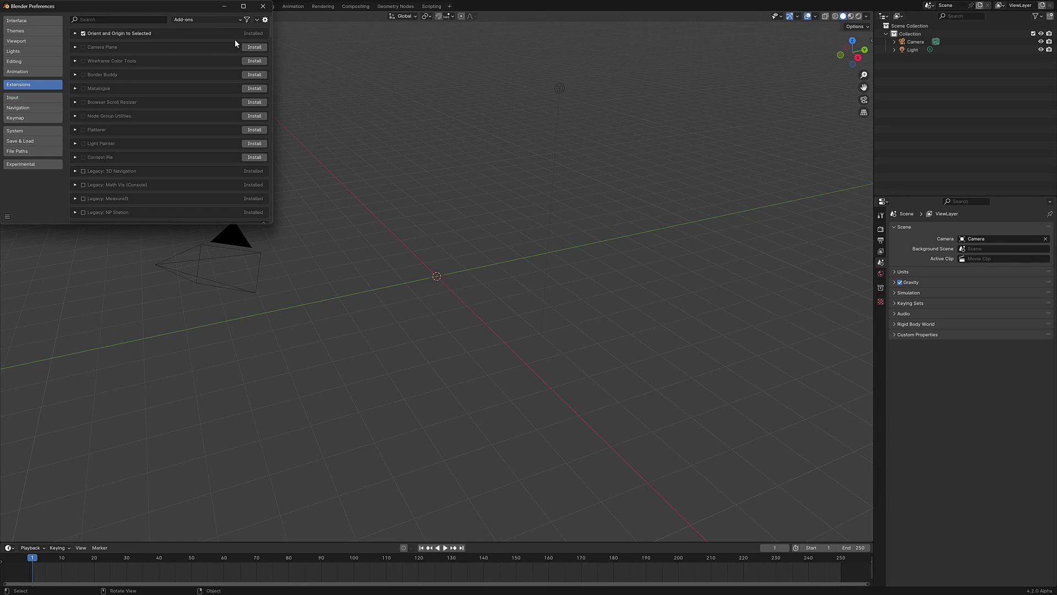
pyautogui.click(257, 20)
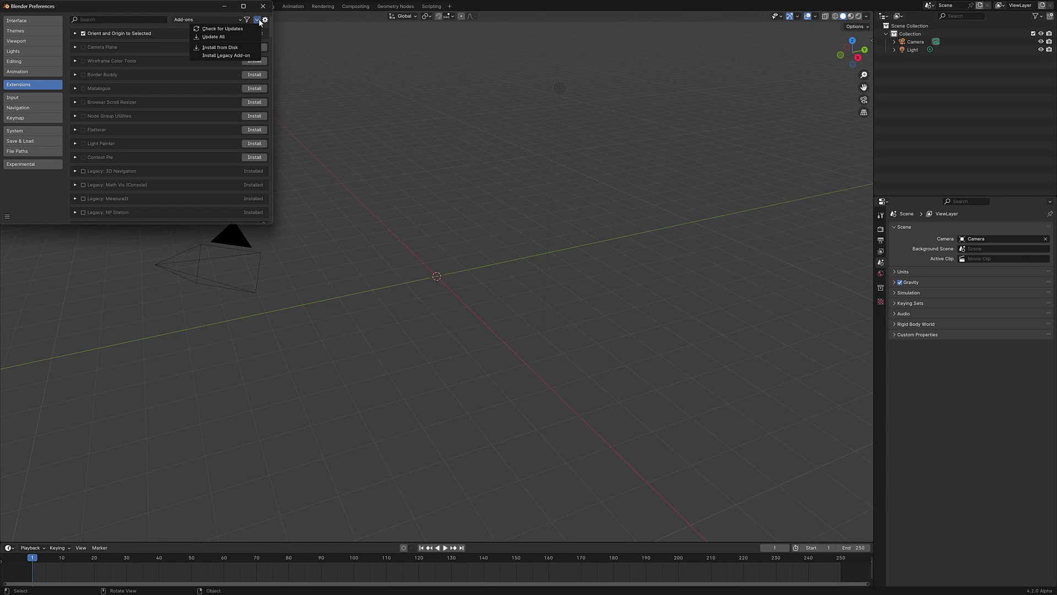
pyautogui.moveTo(265, 21)
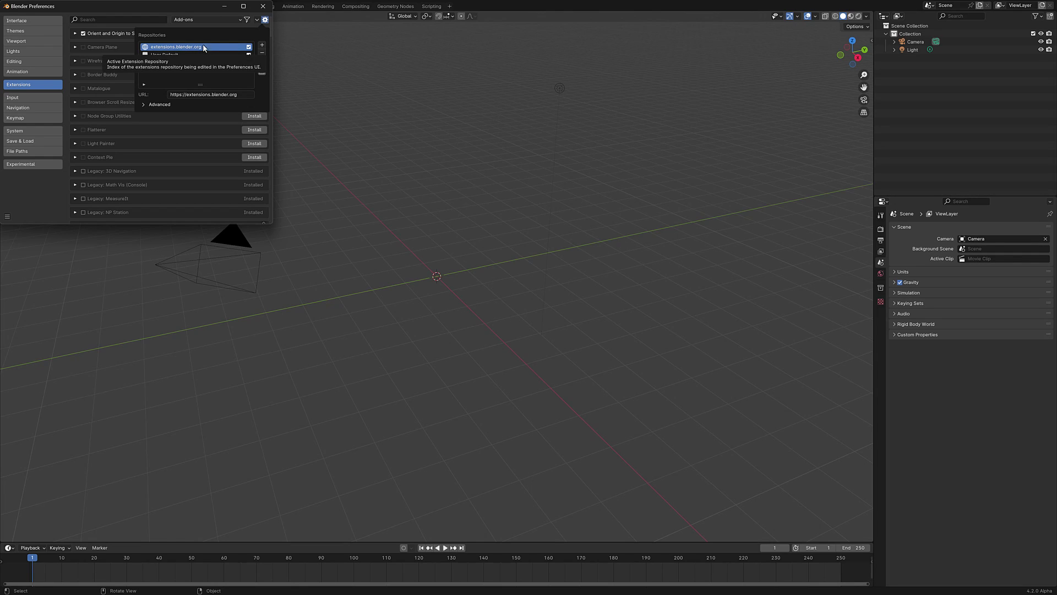
pyautogui.click(256, 21)
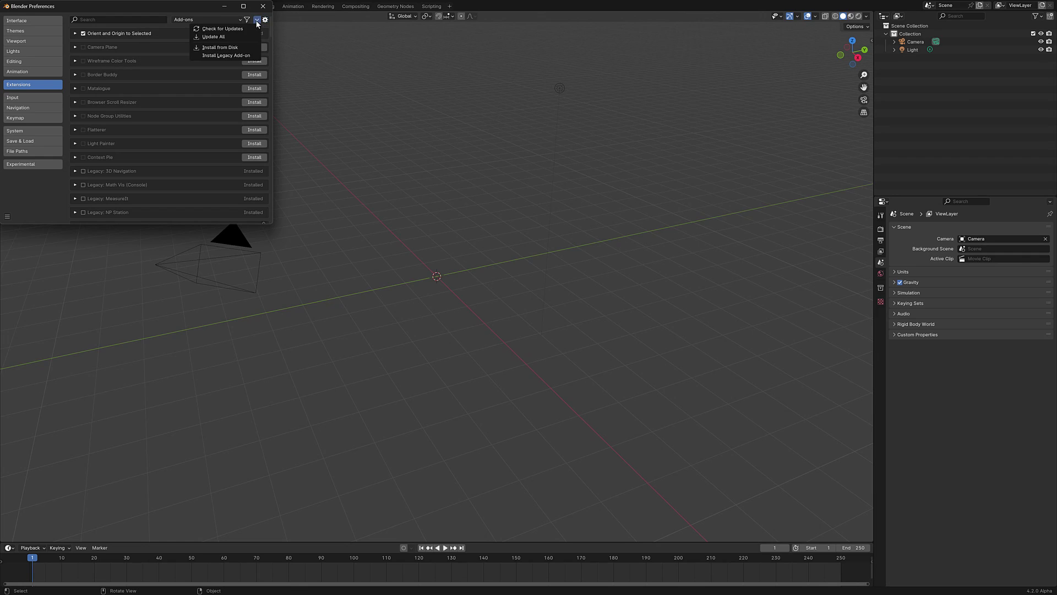
pyautogui.click(256, 20)
pyautogui.click(257, 20)
pyautogui.click(218, 33)
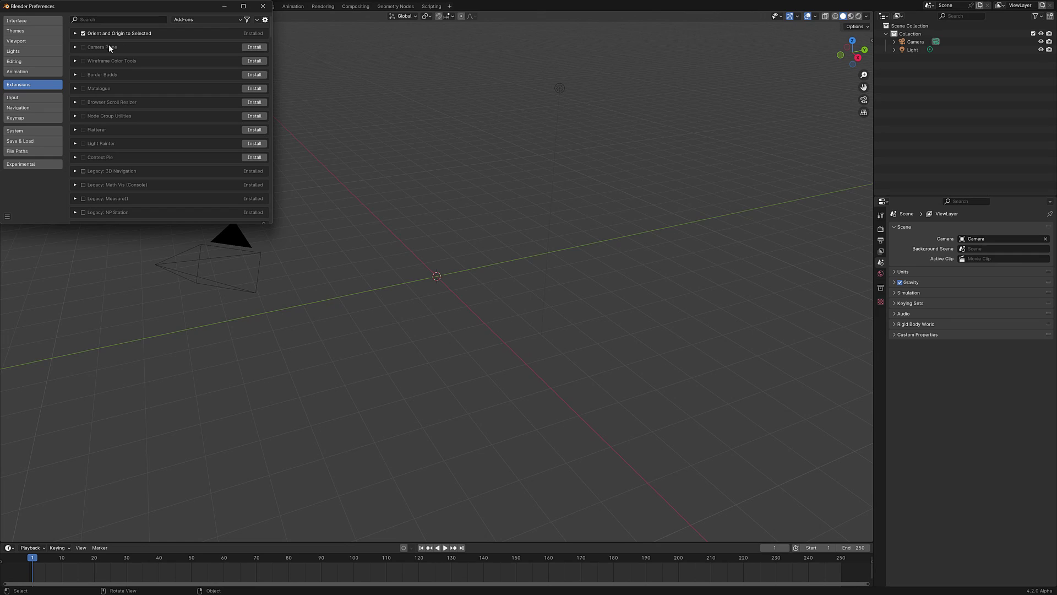
# Filter extensions to Themes and install the Deep Dark Sea theme.
pyautogui.click(222, 20)
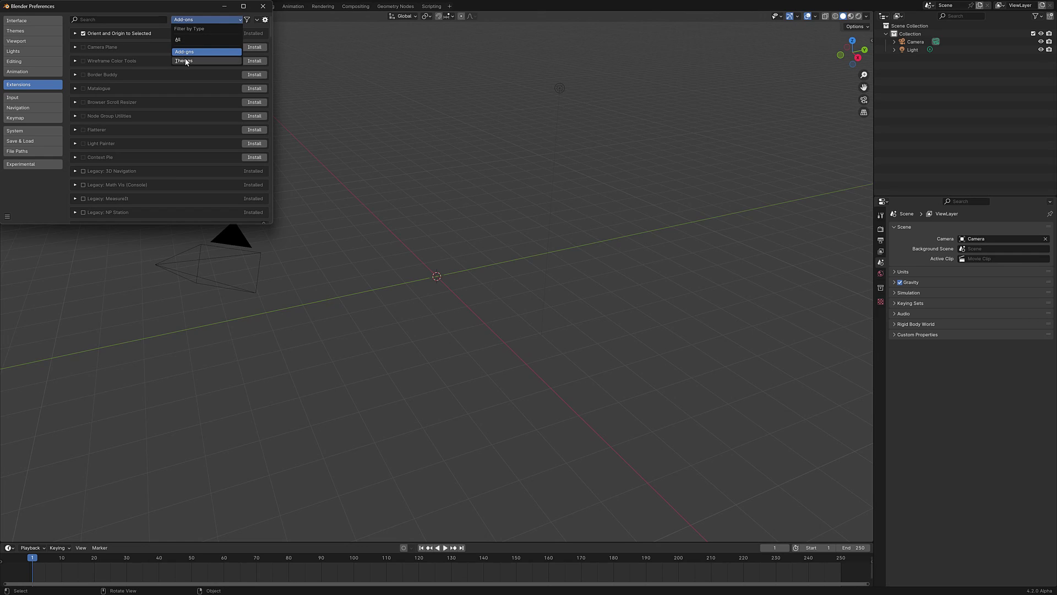
pyautogui.click(185, 61)
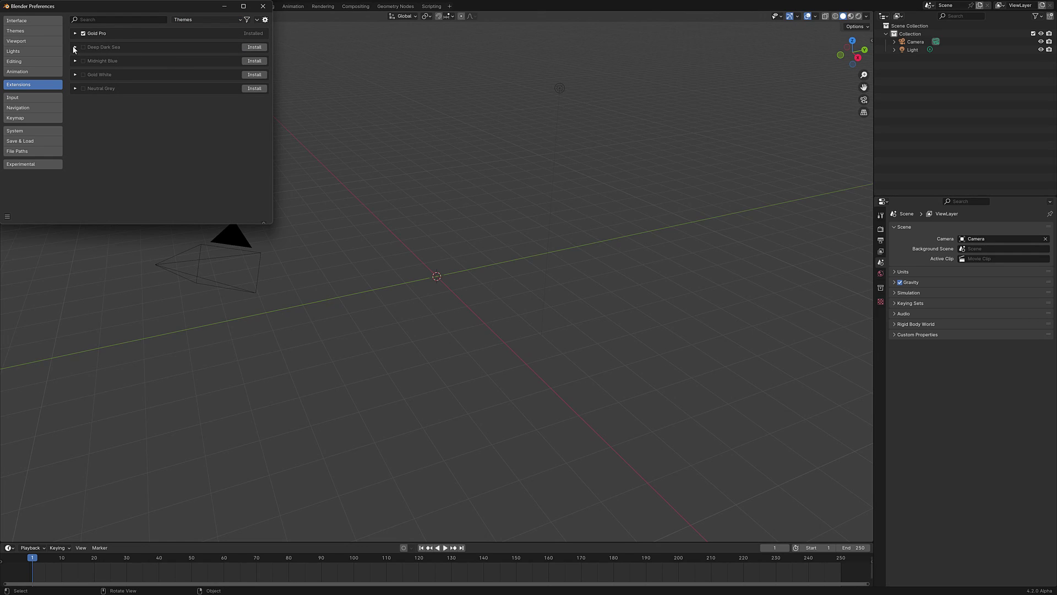
pyautogui.click(246, 50)
# Apply Deep Dark Sea as the active theme preset in the Themes settings.
pyautogui.click(16, 31)
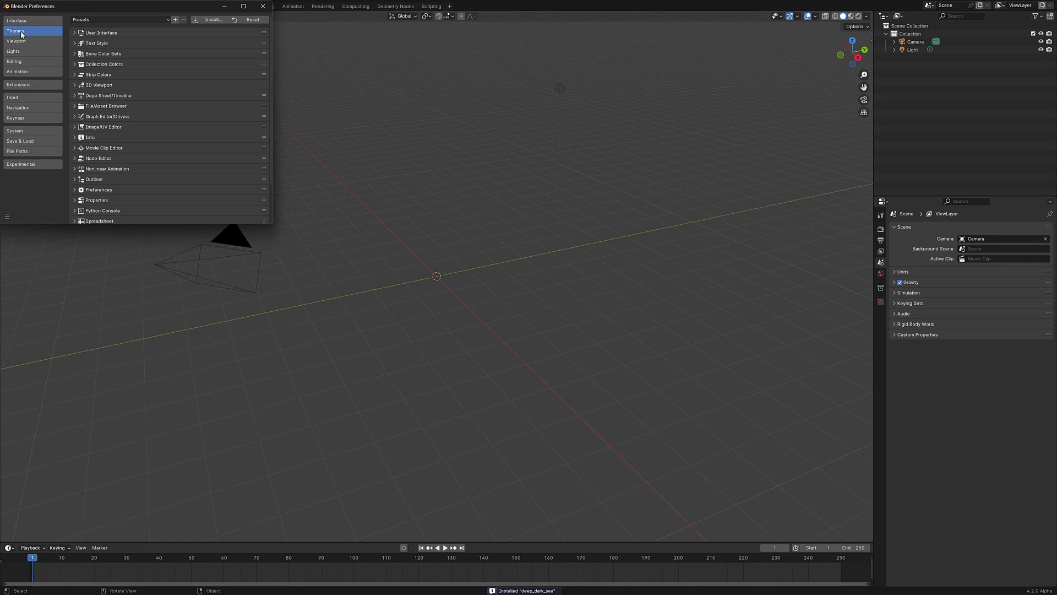
pyautogui.click(117, 21)
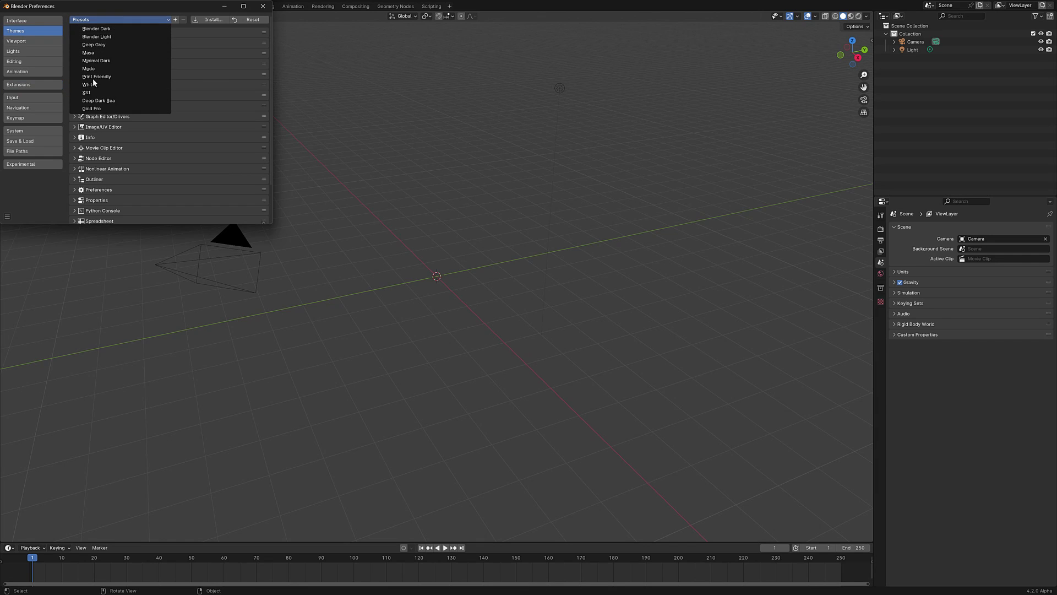
pyautogui.click(109, 100)
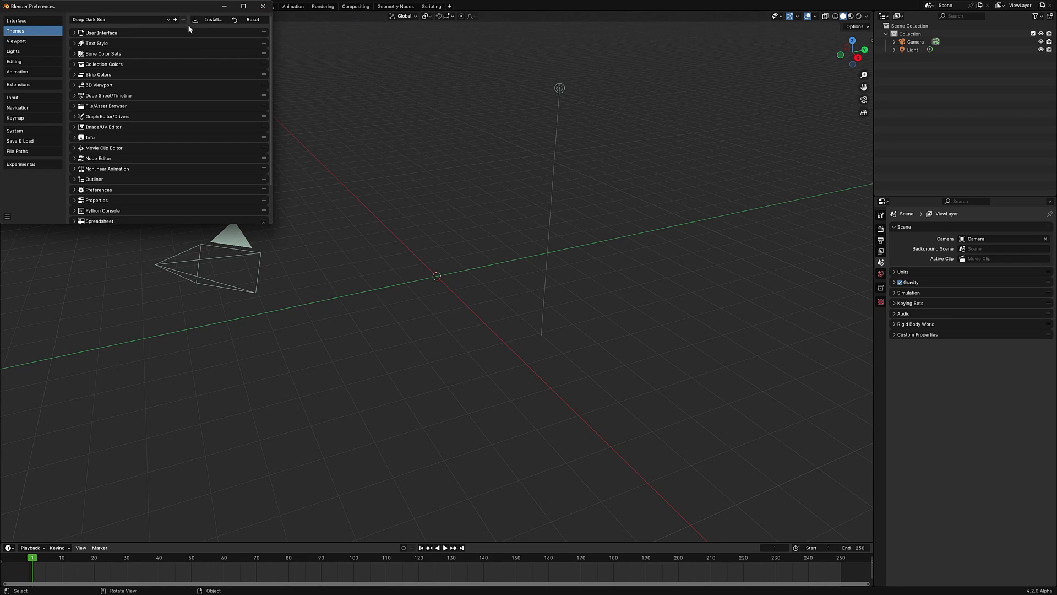
# Set the Extensions type filter to All and scroll down to the installed Legacy add-ons.
pyautogui.click(21, 85)
pyautogui.click(238, 21)
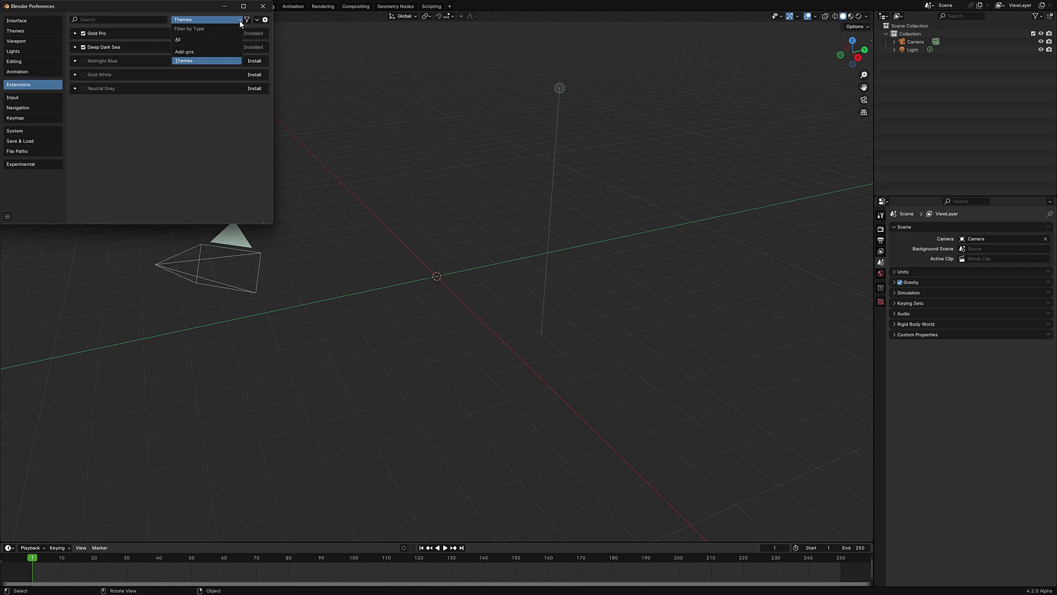
pyautogui.click(187, 38)
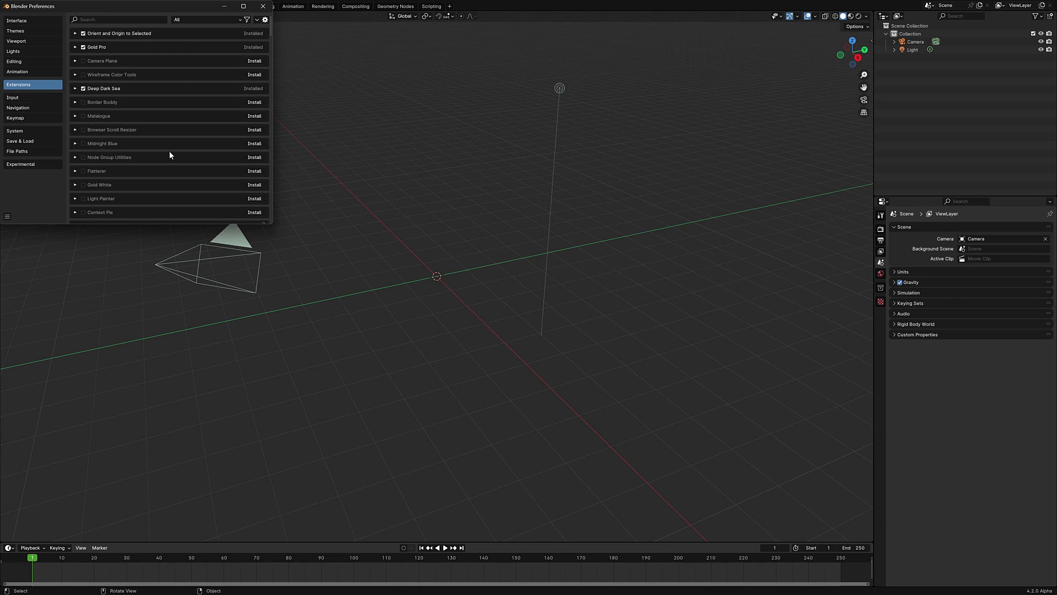
pyautogui.scroll(-10, 173, 144)
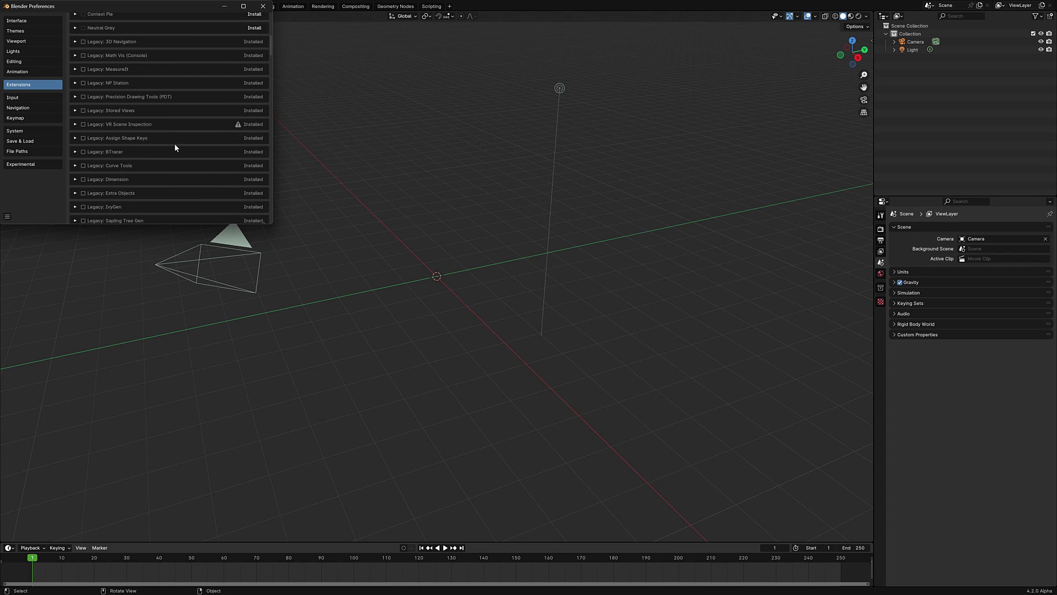
pyautogui.scroll(-10, 108, 111)
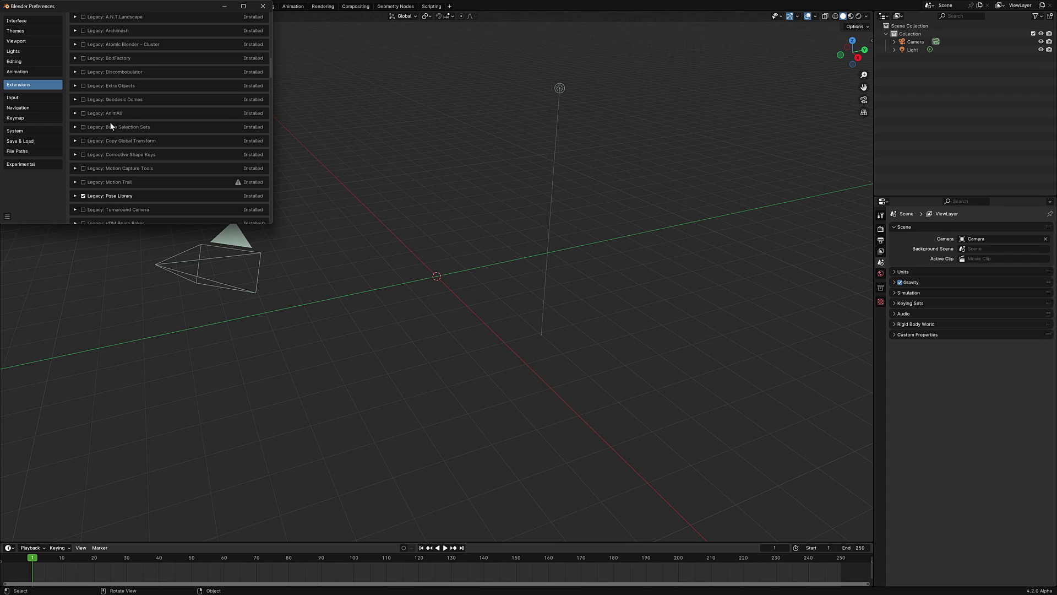
pyautogui.scroll(-10, 110, 125)
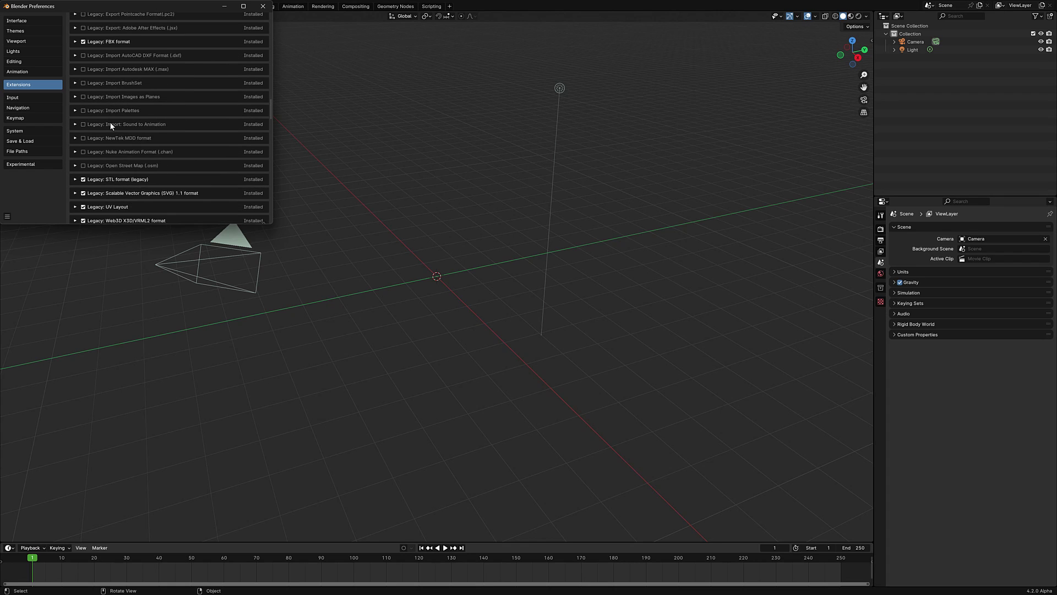
pyautogui.scroll(-5, 111, 126)
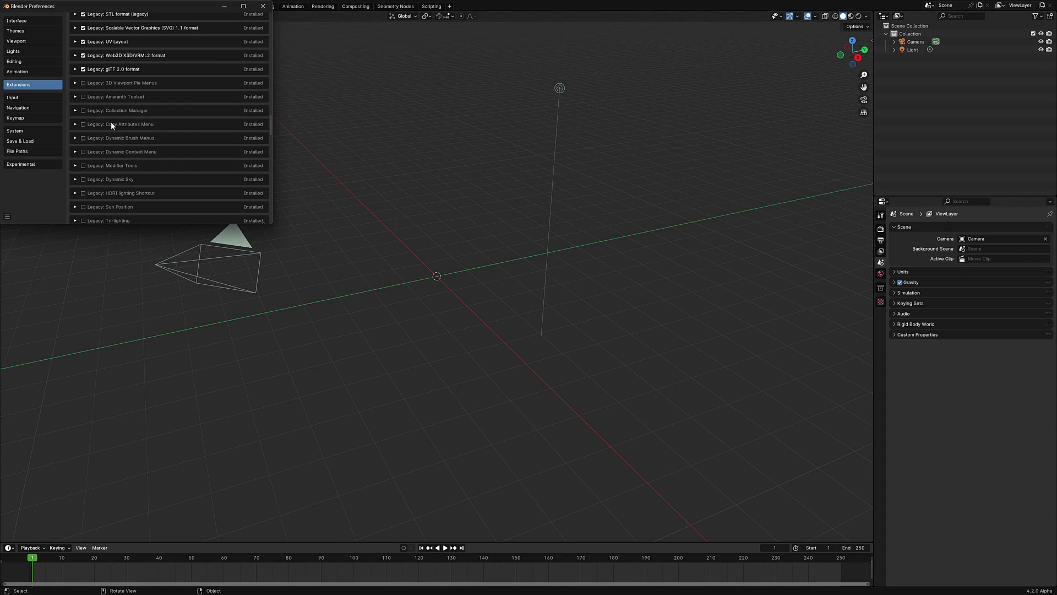
# Switch to the browser on Blender Extensions, exit fullscreen, and scroll to the Add-ons cards.
pyautogui.hotkey('alt', 'Tab')
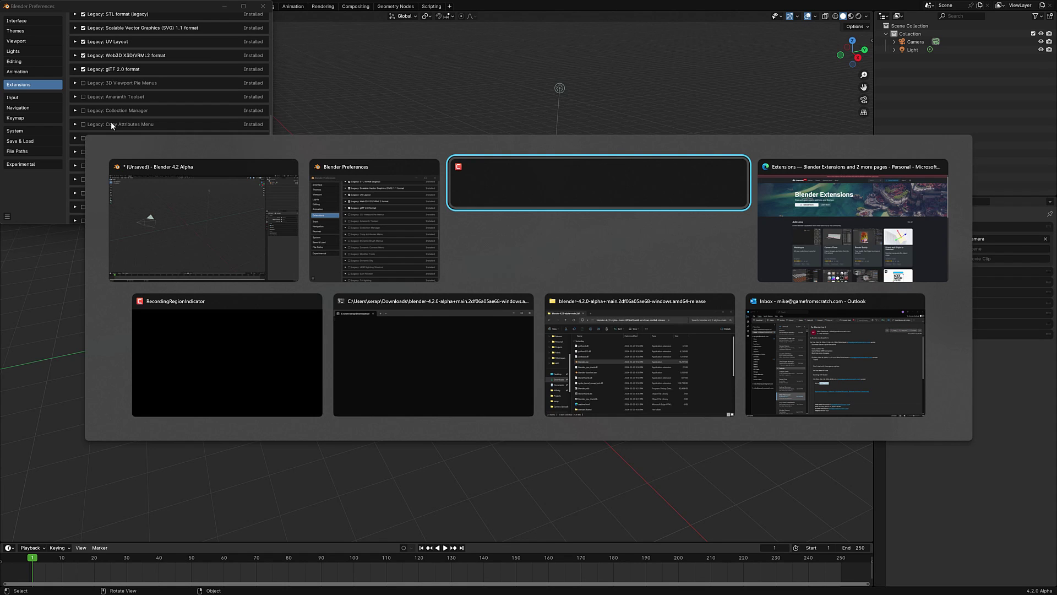
pyautogui.hotkey('alt', 'Tab')
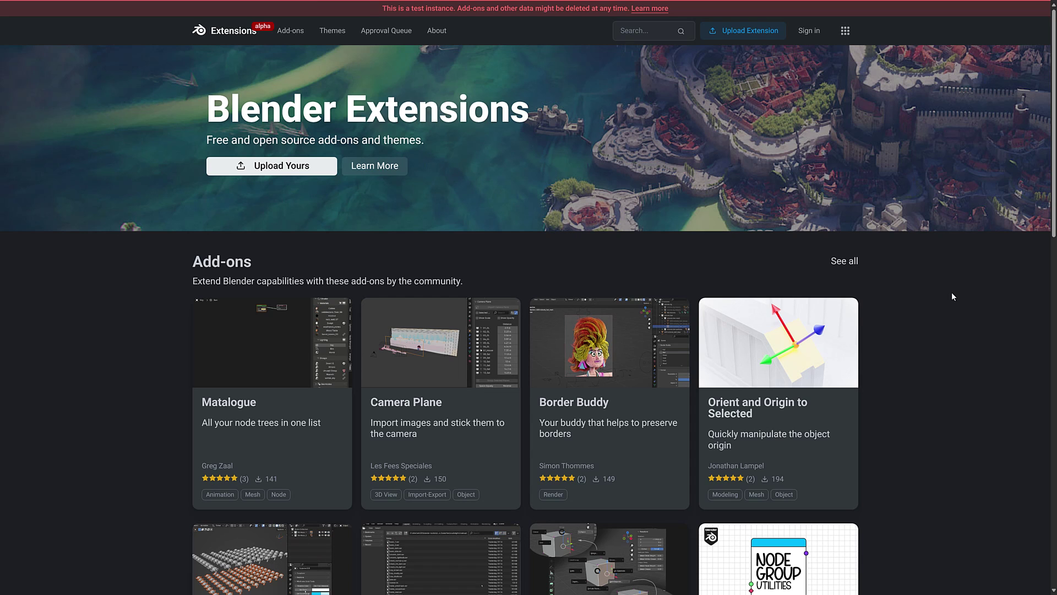
pyautogui.press('F11')
pyautogui.scroll(-4, 661, 435)
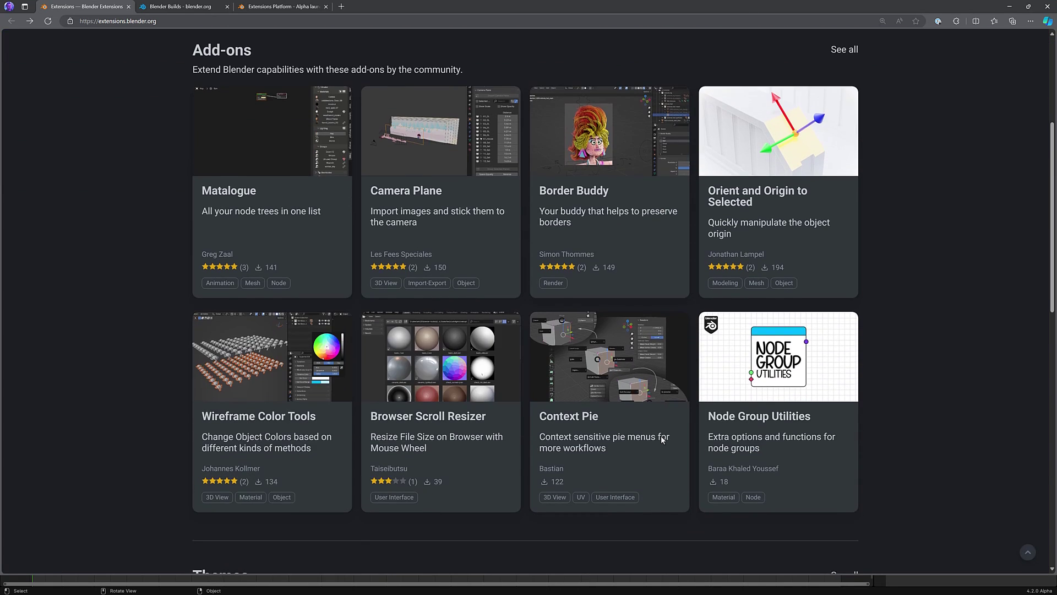
# Open the Wireframe Color Tools page, reveal its drag-and-drop option, and drag the package into Blender.
pyautogui.scroll(1, 208, 464)
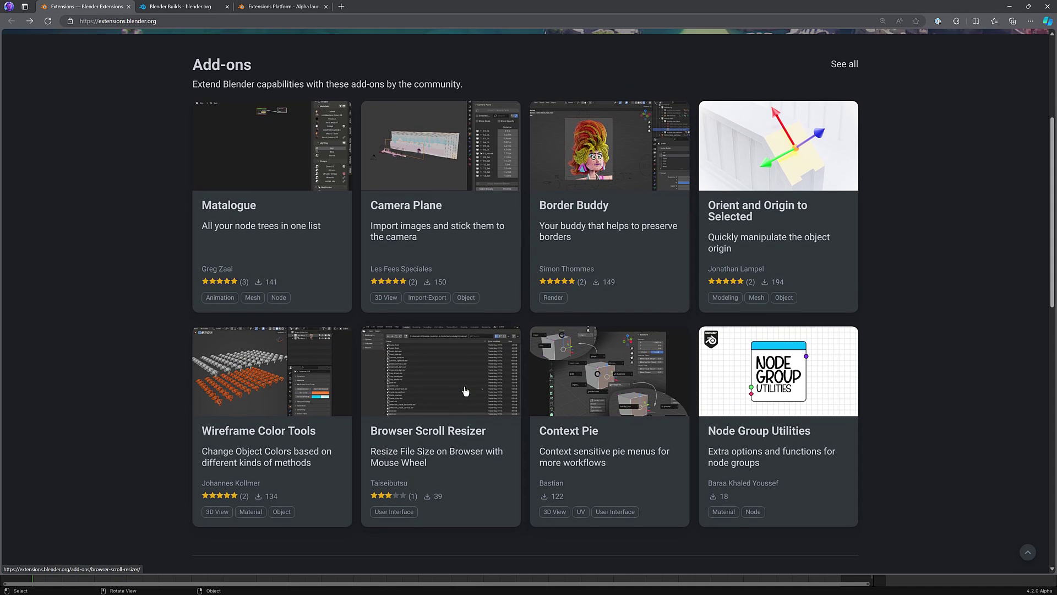
pyautogui.click(209, 465)
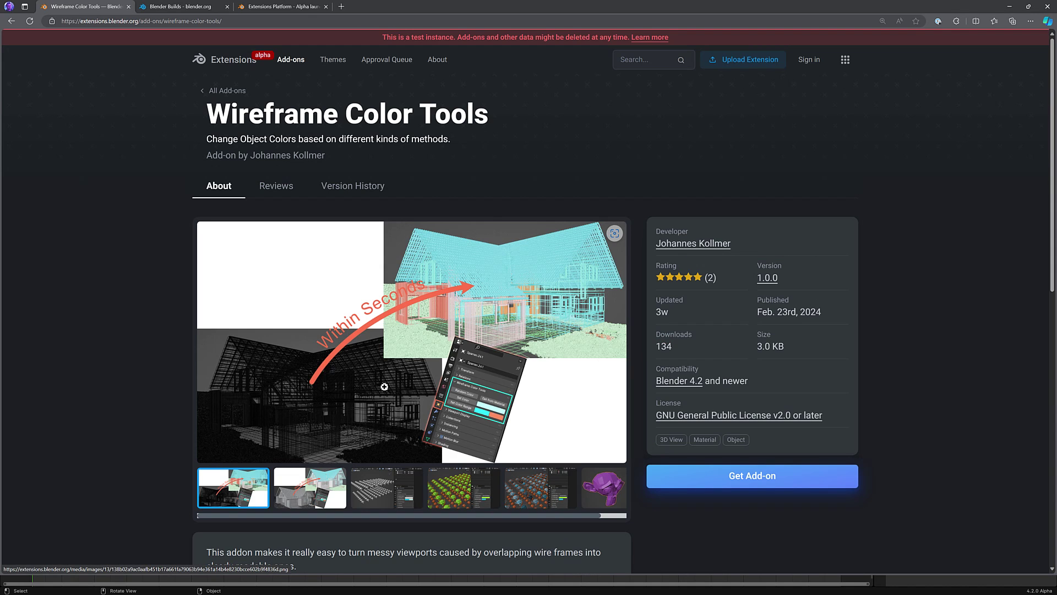
pyautogui.scroll(-1, 503, 333)
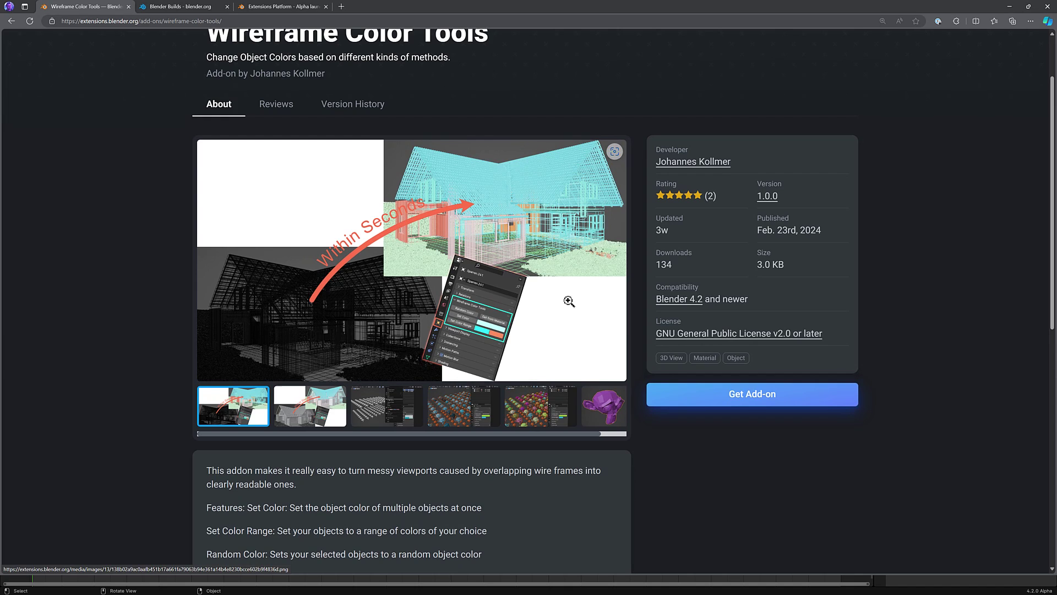
pyautogui.scroll(-1, 769, 446)
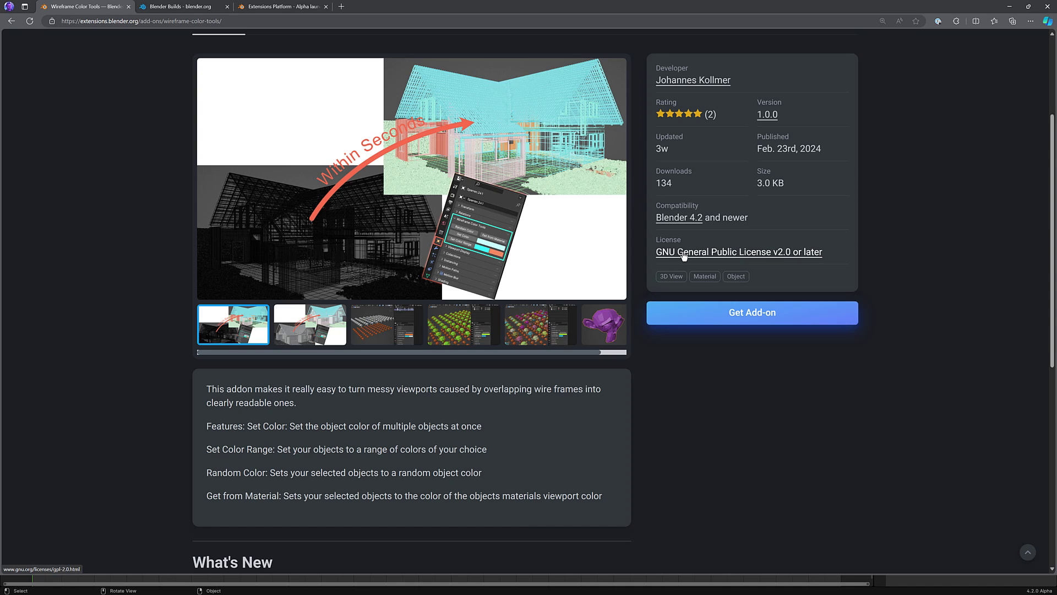
pyautogui.scroll(-2, 799, 282)
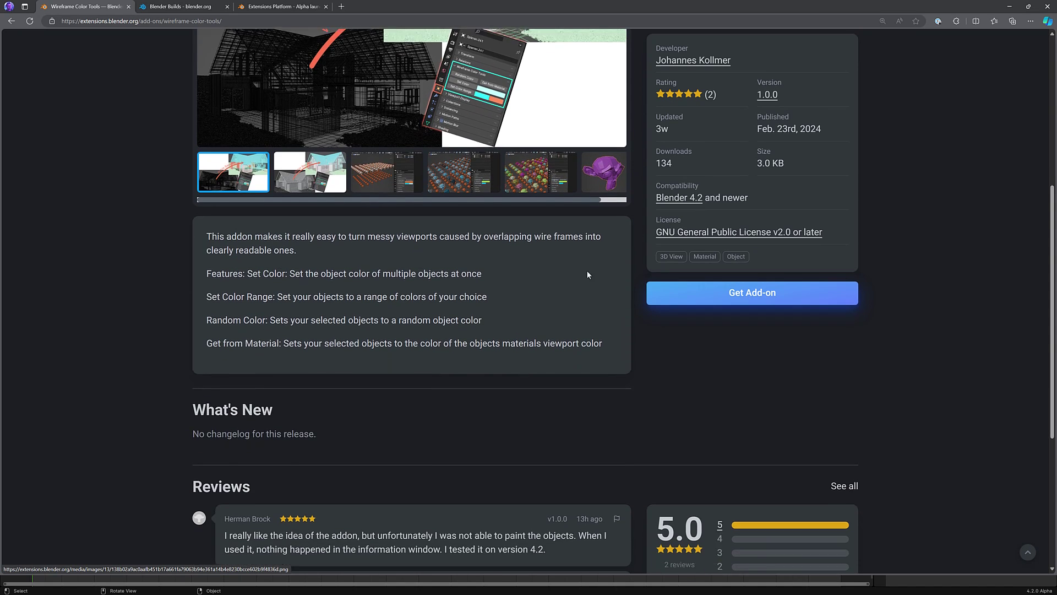
pyautogui.click(762, 294)
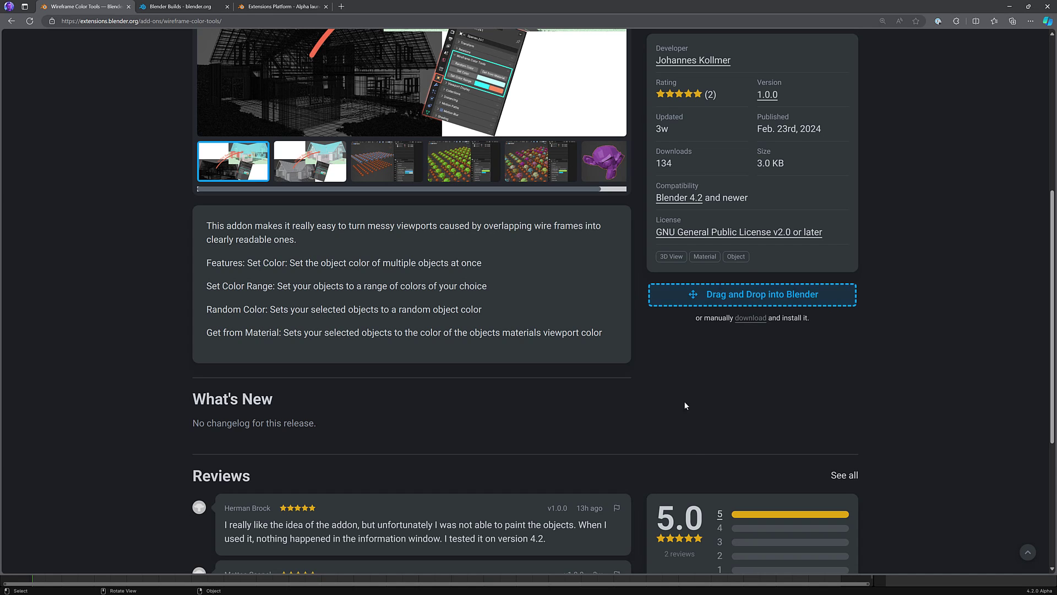
pyautogui.moveTo(755, 295); pyautogui.dragTo(543, 586)
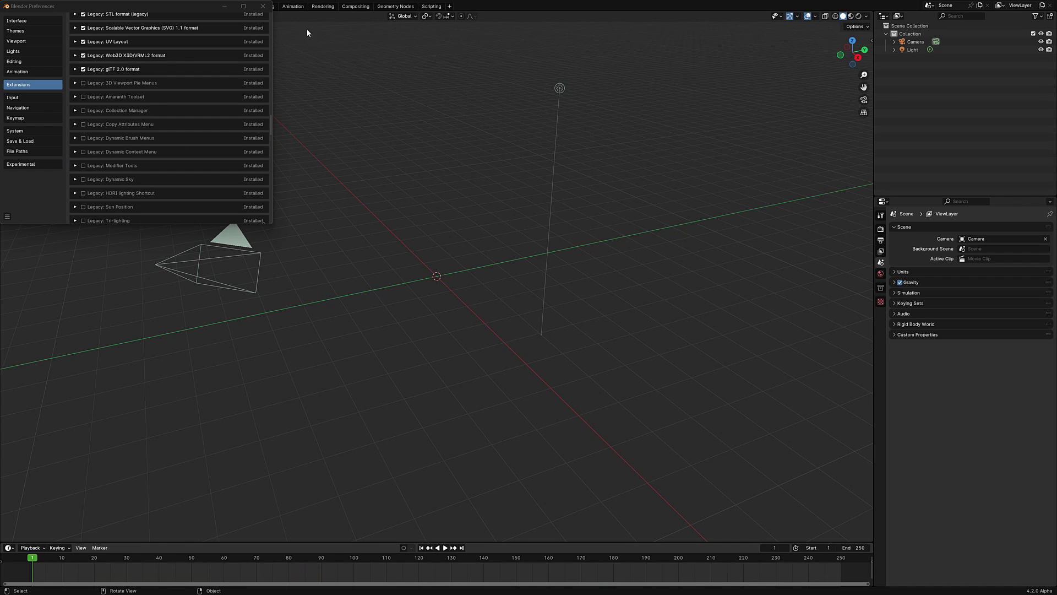
# Close Preferences, take Blender out of window fullscreen, and return to the Wireframe Color Tools page.
pyautogui.click(262, 6)
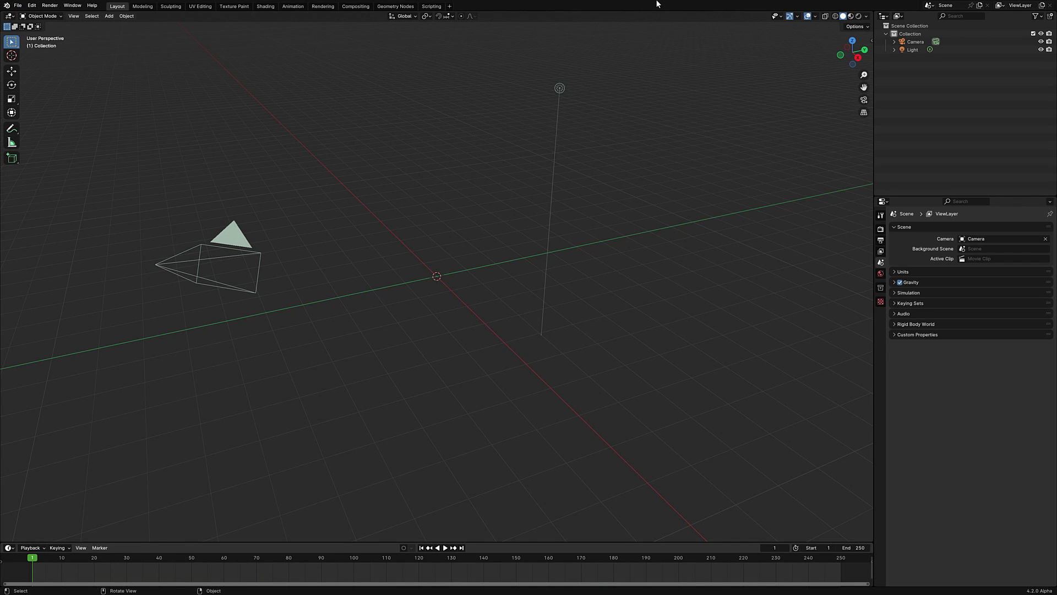
pyautogui.click(74, 5)
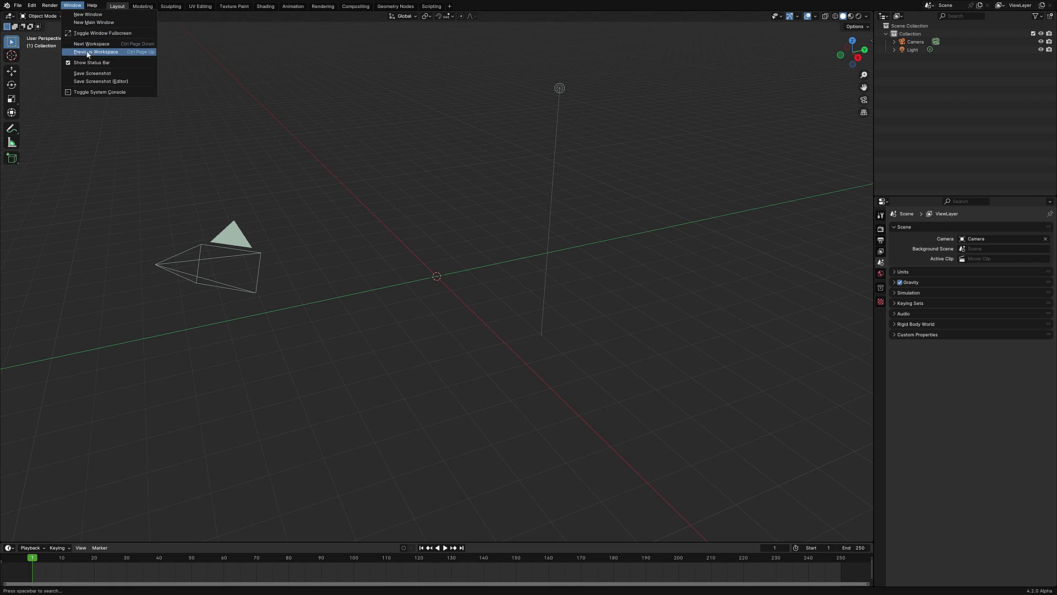
pyautogui.click(92, 33)
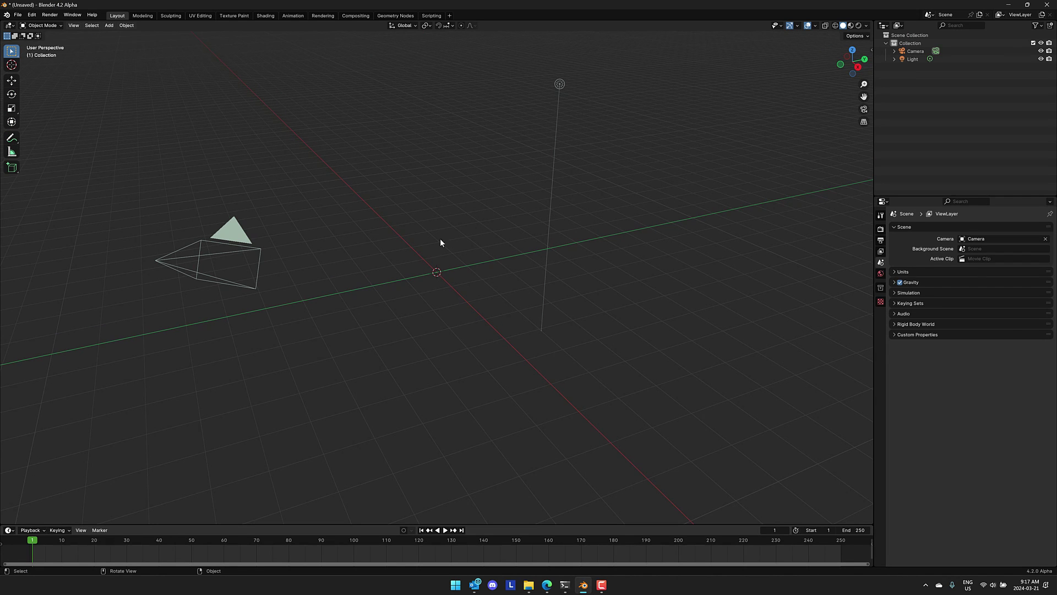
pyautogui.hotkey('alt', 'Tab')
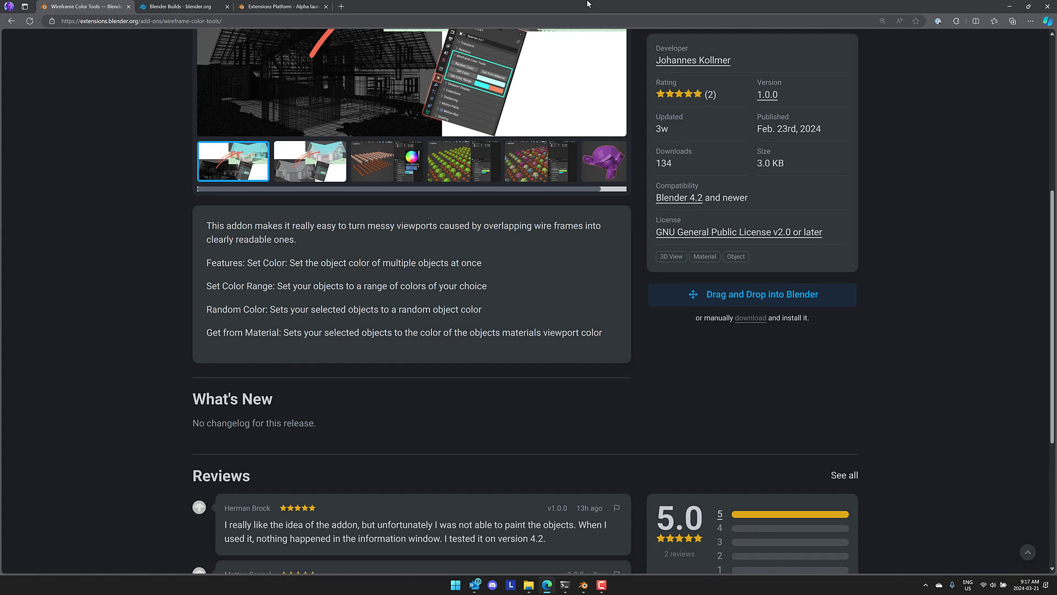
# Shrink the browser to a smaller window placed over Blender, keeping the extension page visible.
pyautogui.doubleClick(584, 4)
pyautogui.moveTo(723, 171); pyautogui.dragTo(714, 149)
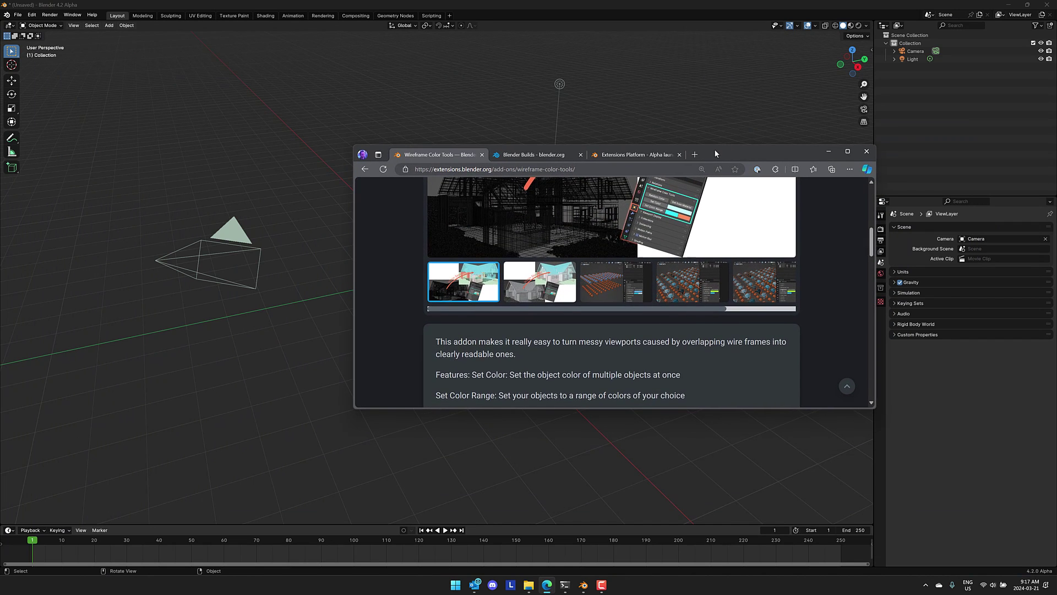
pyautogui.scroll(-2, 746, 310)
pyautogui.scroll(6, 745, 310)
pyautogui.middleClick(776, 323)
pyautogui.scroll(2, 776, 323)
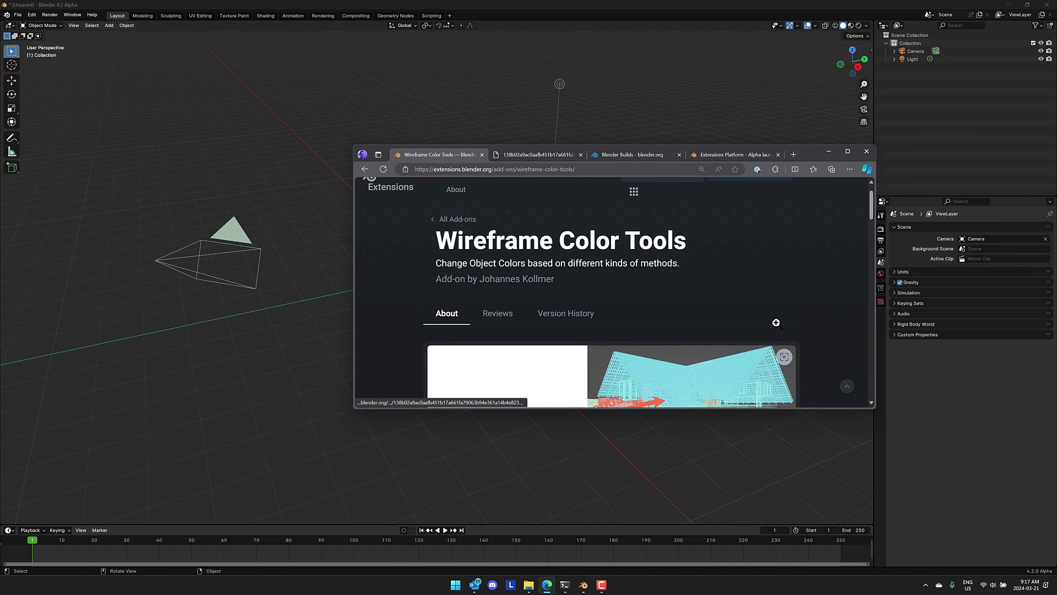
pyautogui.scroll(2, 776, 322)
pyautogui.scroll(-10, 722, 275)
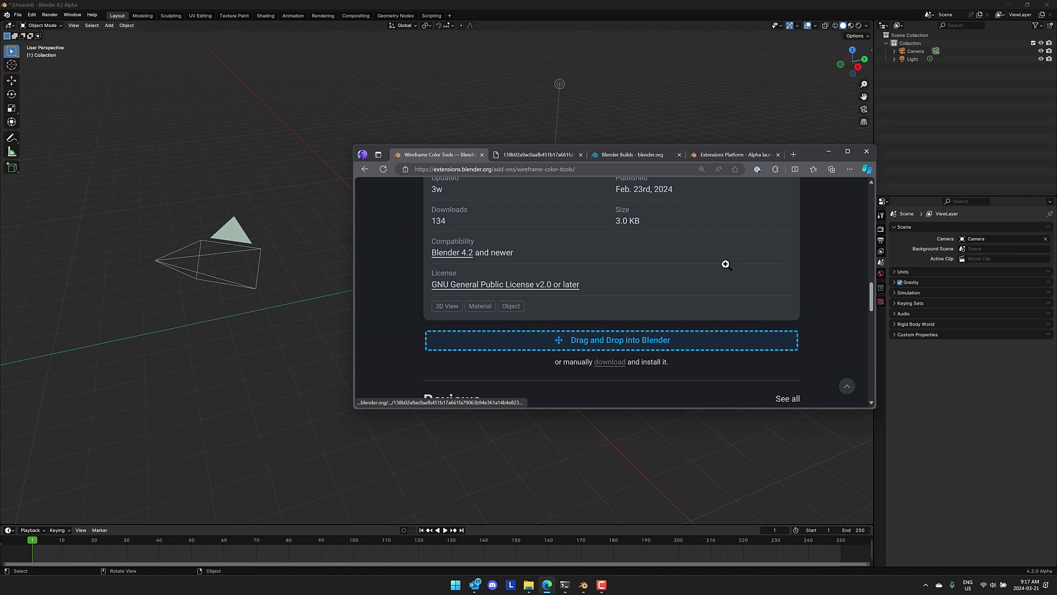
# Drag Wireframe Color Tools into the Blender viewport, confirm installing and enabling it, and return to Edge.
pyautogui.moveTo(573, 340); pyautogui.dragTo(137, 329)
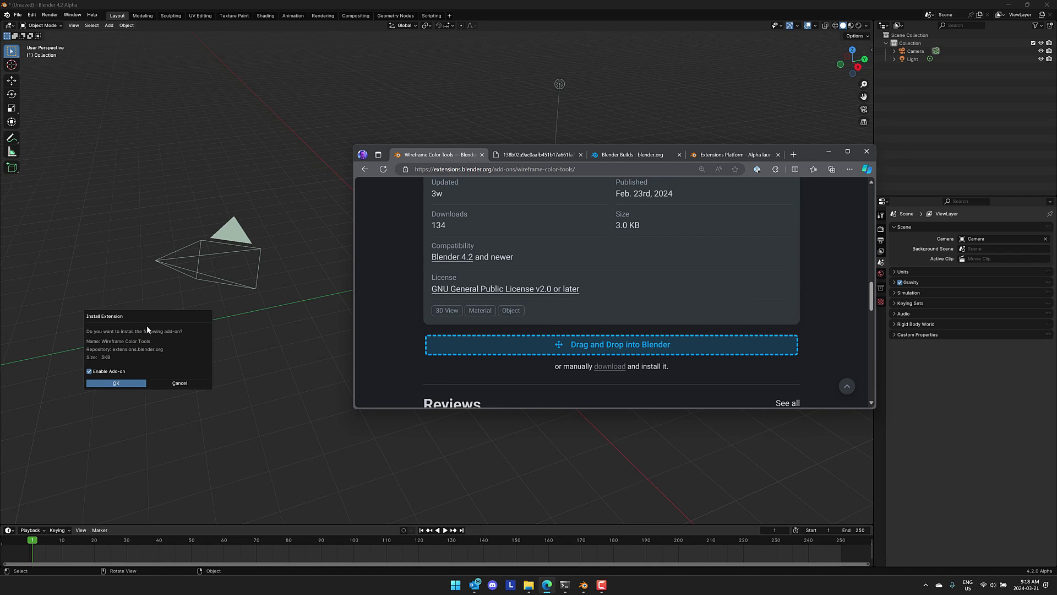
pyautogui.click(124, 384)
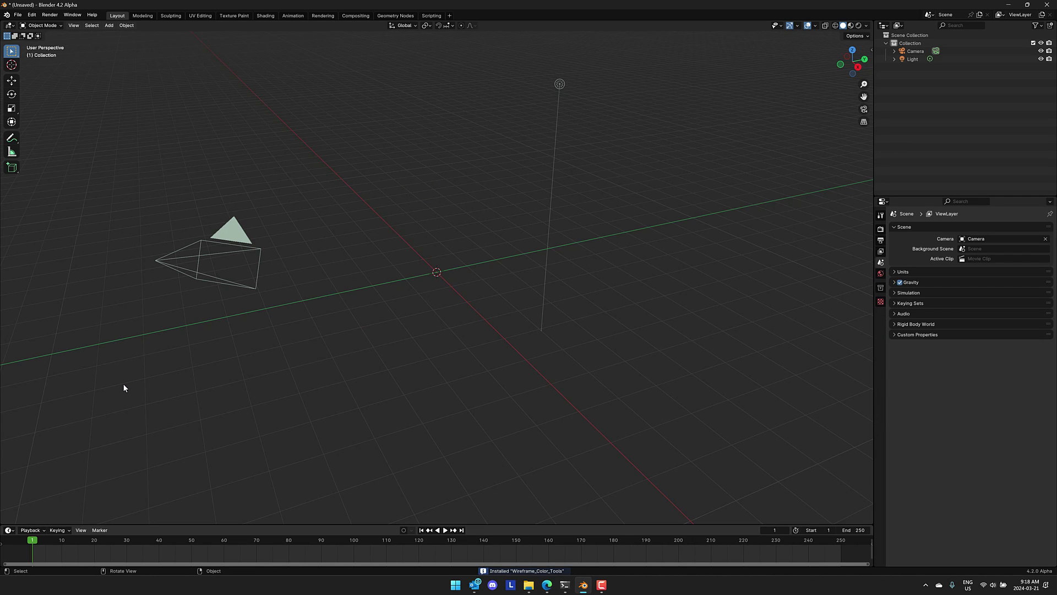
pyautogui.hotkey('alt', 'Tab')
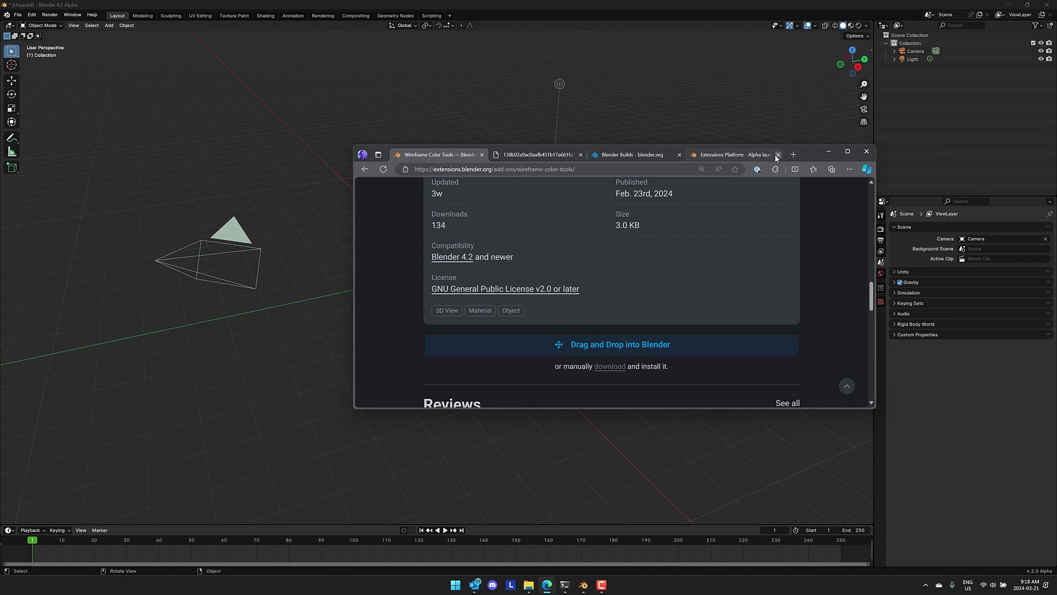
# Maximize Edge, switch it to F11 full screen, and go back to the Extensions home page.
pyautogui.doubleClick(812, 154)
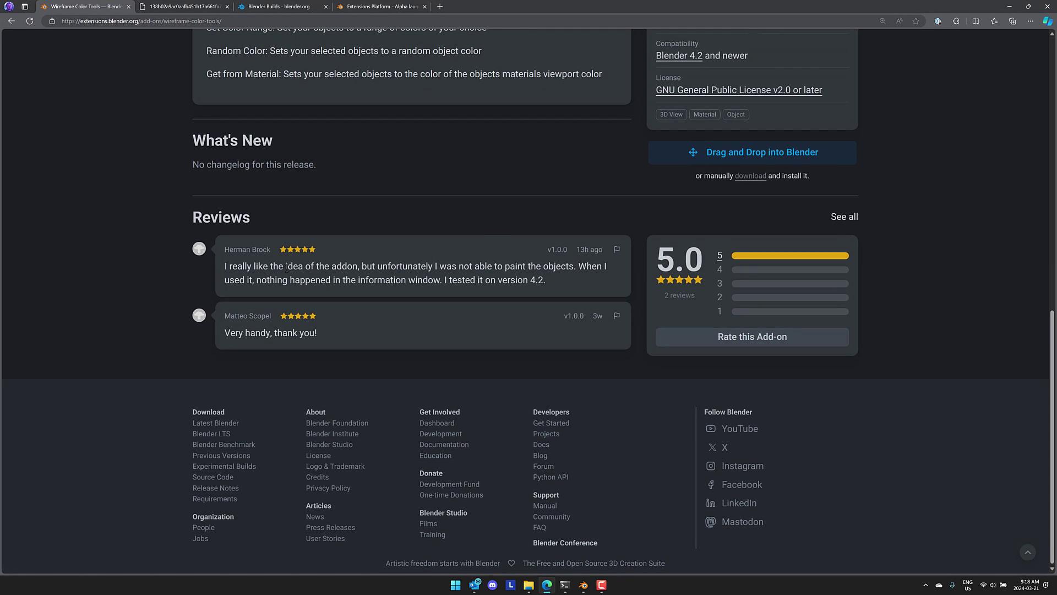
pyautogui.press('F11')
pyautogui.scroll(15, 153, 220)
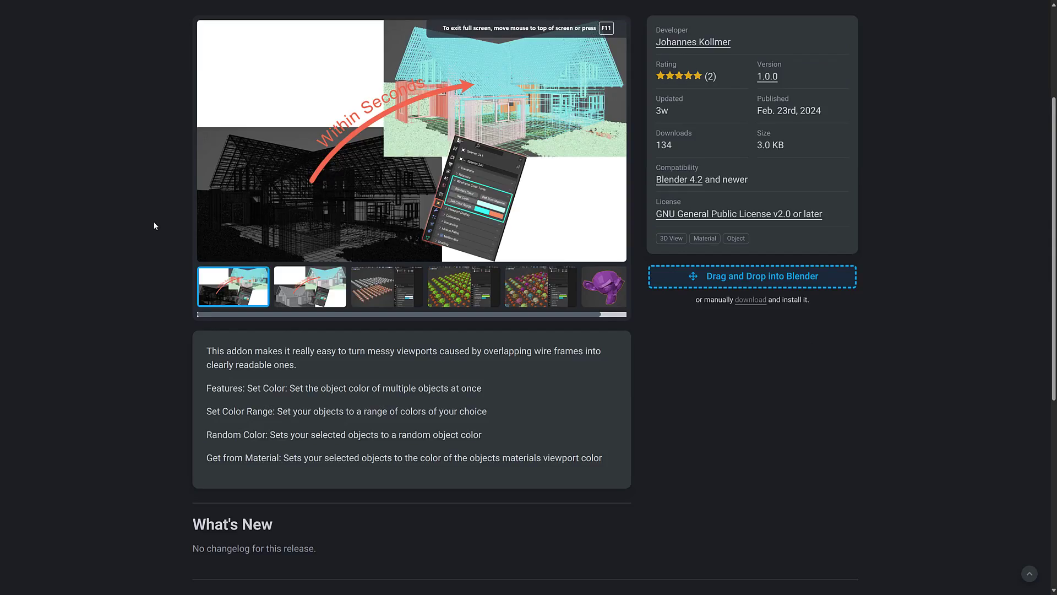
pyautogui.hotkey('alt', 'Left')
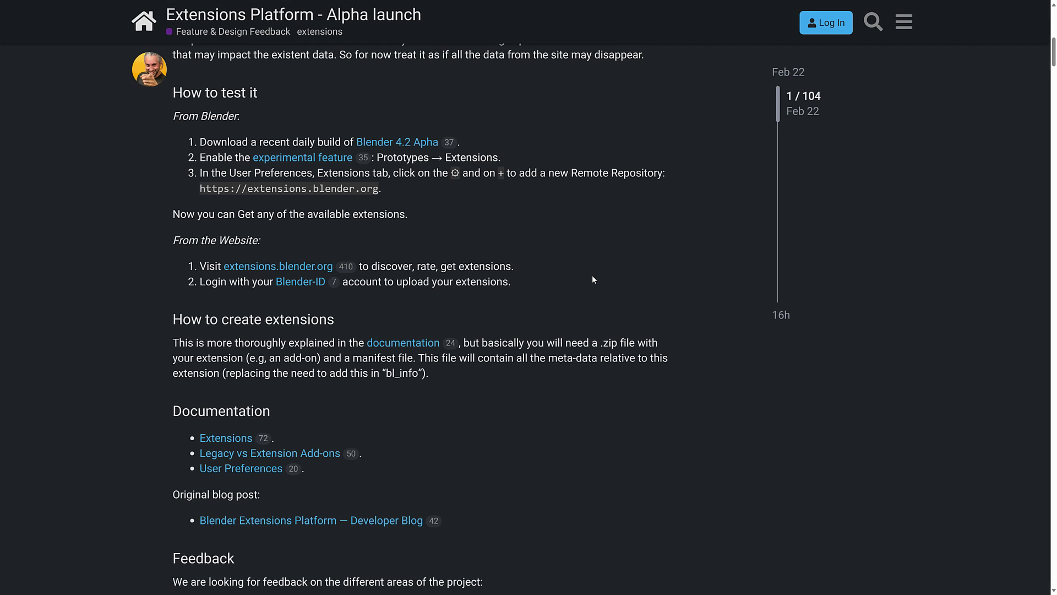
pyautogui.scroll(15, 592, 276)
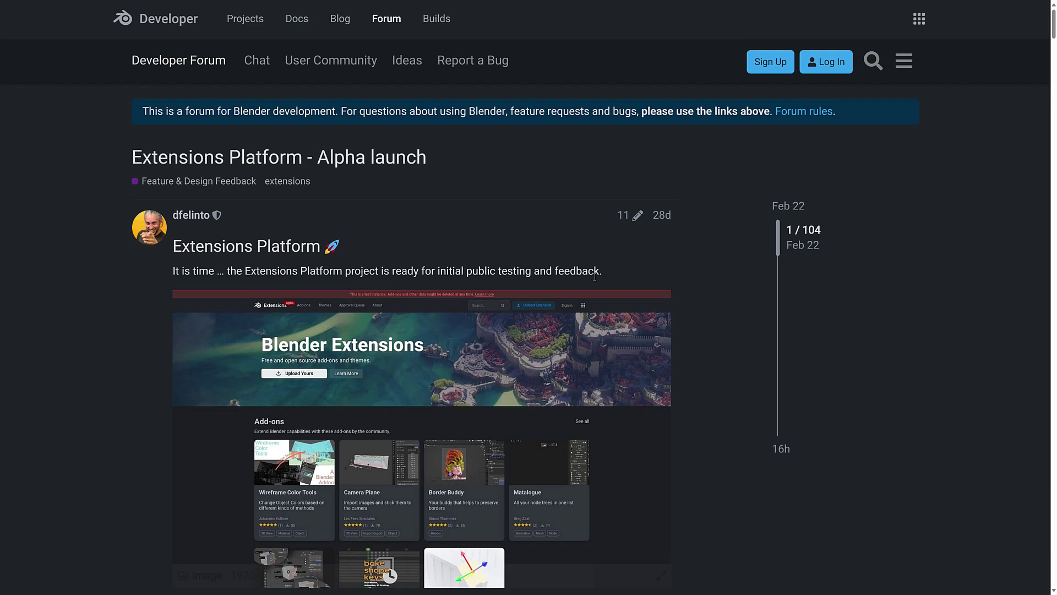
pyautogui.scroll(-2, 597, 249)
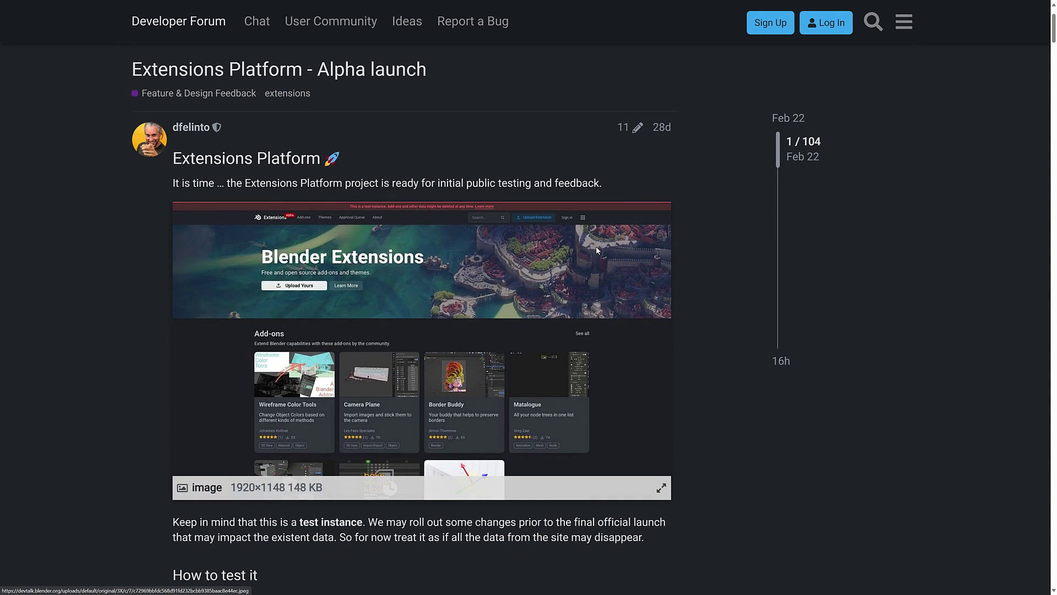
pyautogui.scroll(-5, 516, 174)
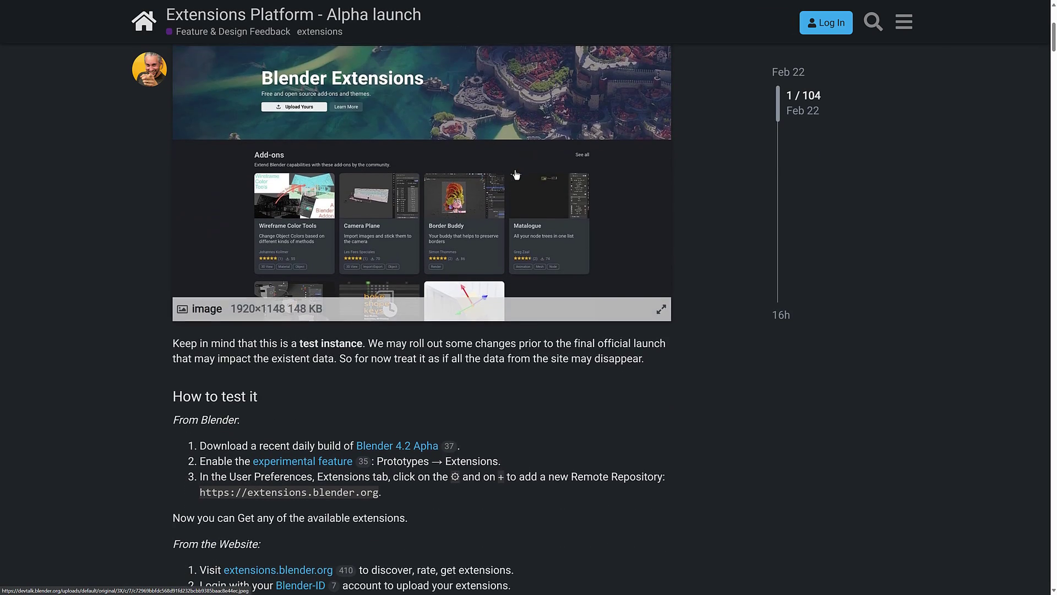
pyautogui.scroll(-3, 517, 174)
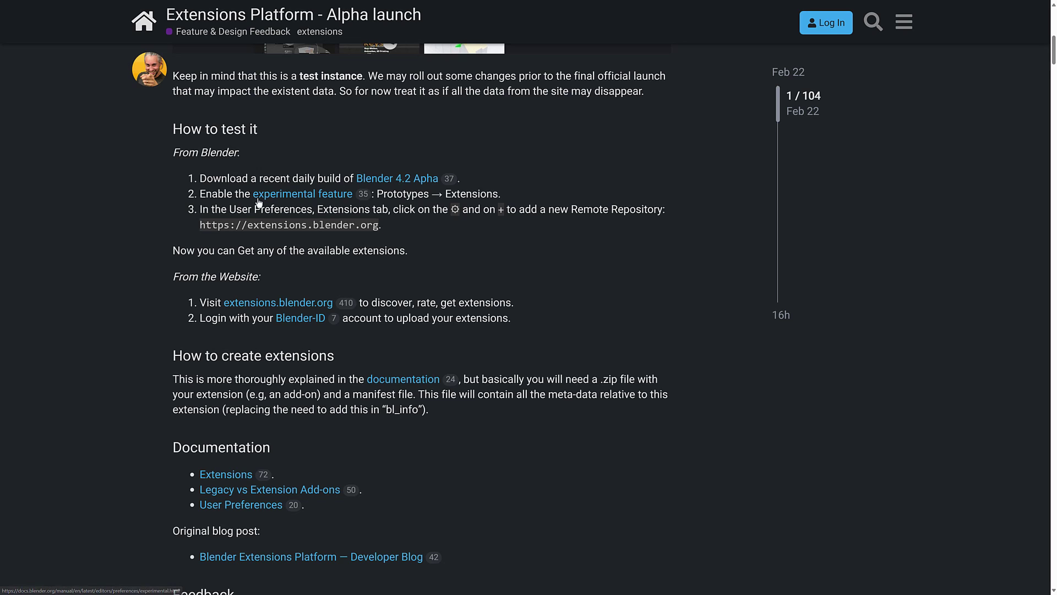
pyautogui.scroll(-2, 409, 199)
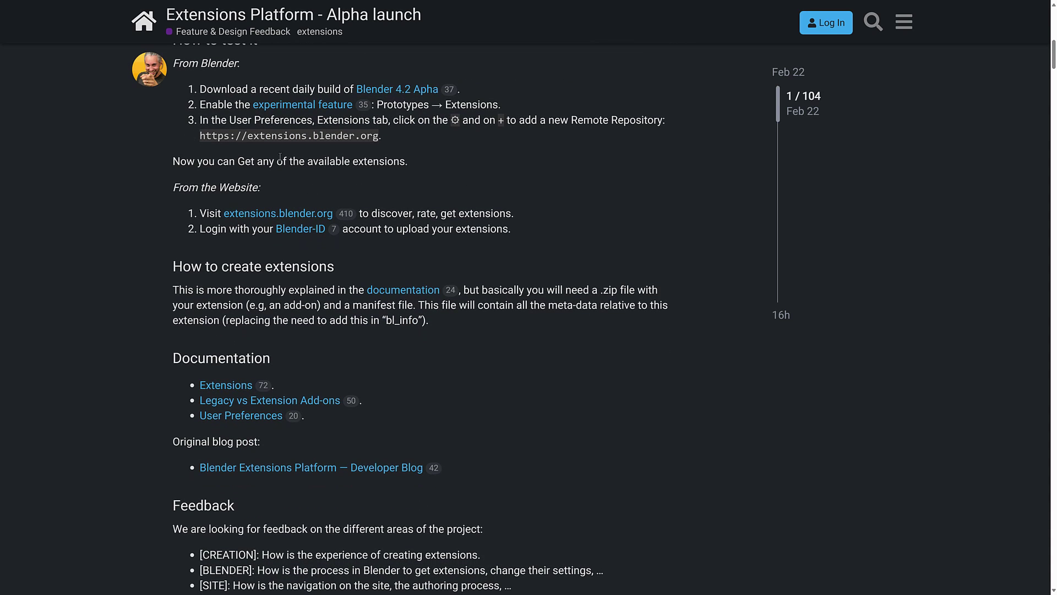
pyautogui.moveTo(381, 138); pyautogui.dragTo(201, 118)
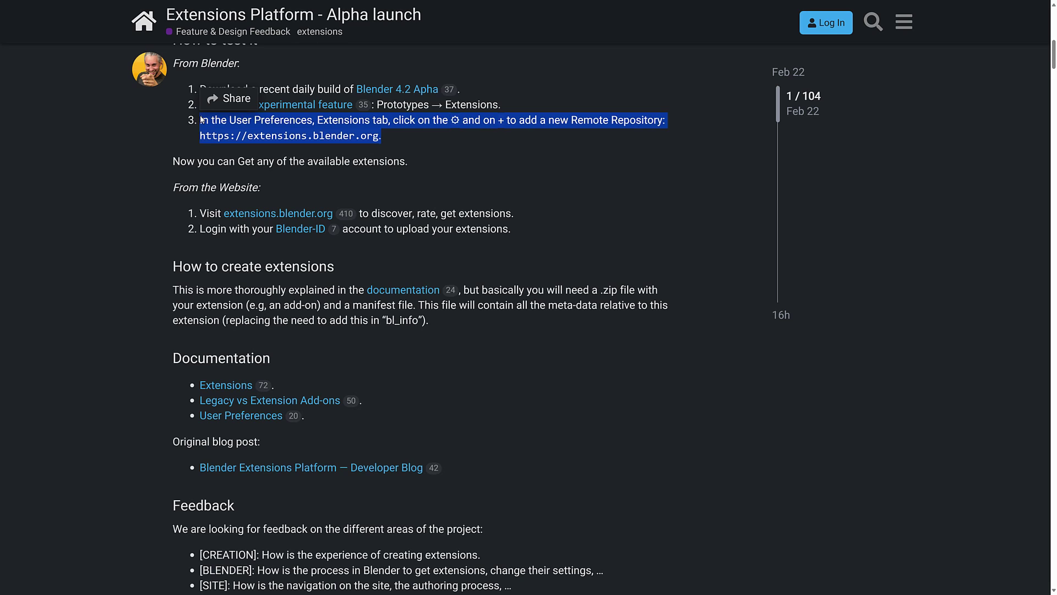
pyautogui.click(447, 133)
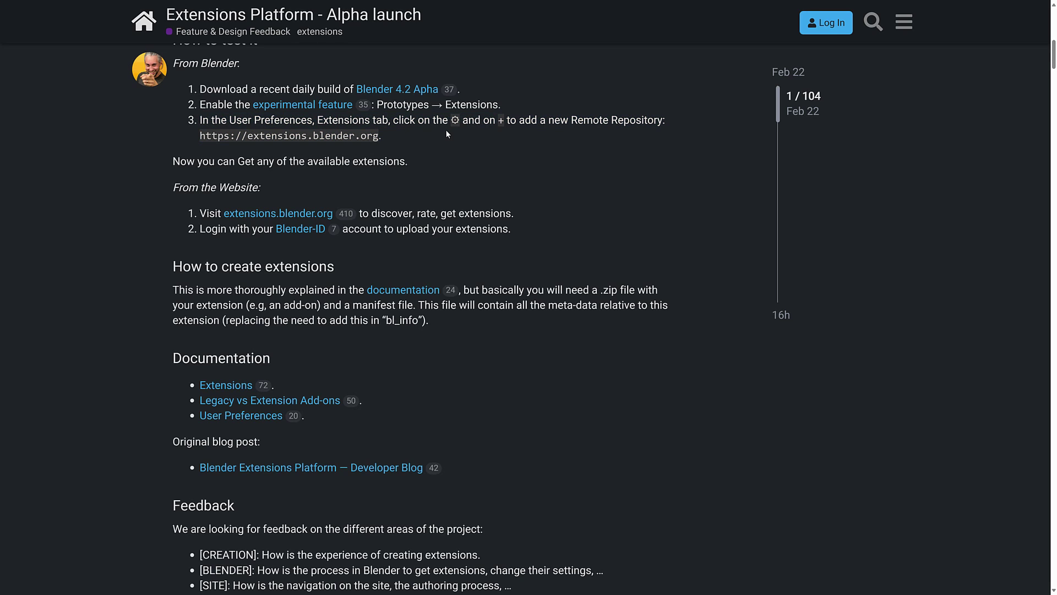
pyautogui.scroll(-2, 447, 133)
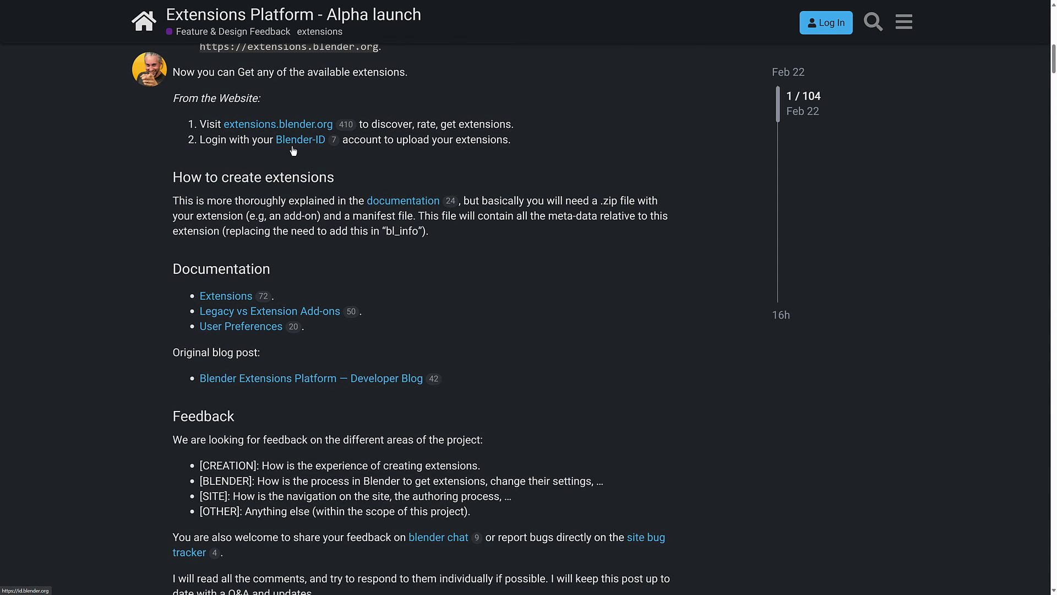
# Follow the post's Documentation link to the manual's 'Legacy vs Extension Add-ons' page.
pyautogui.click(310, 311)
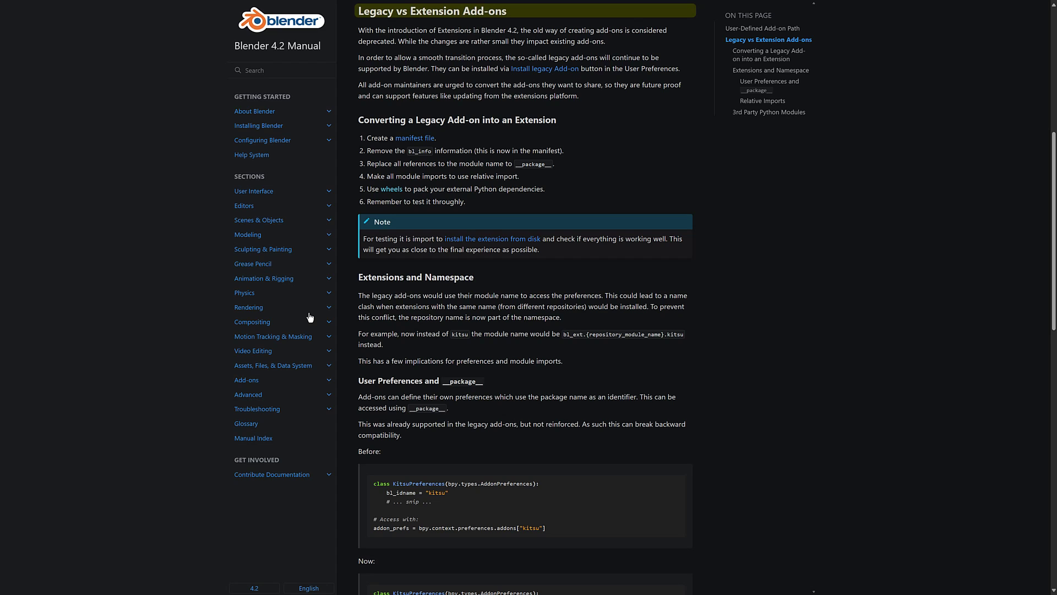
pyautogui.hotkey('alt', 'Tab')
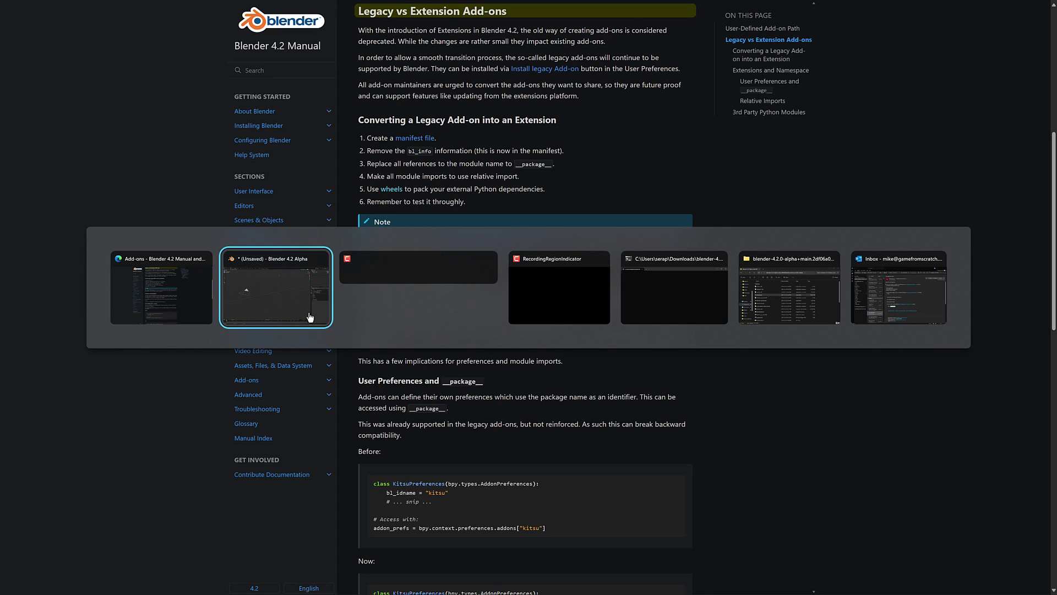
# Bring Blender forward and open Edit > Preferences at the Extensions list showing Wireframe Color Tools.
pyautogui.click(310, 317)
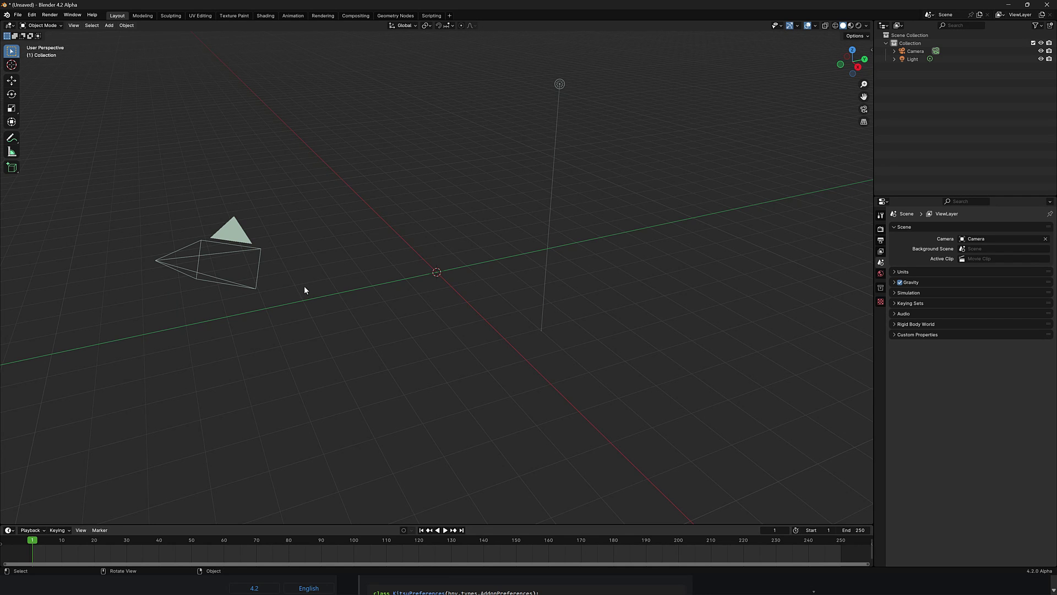
pyautogui.click(31, 14)
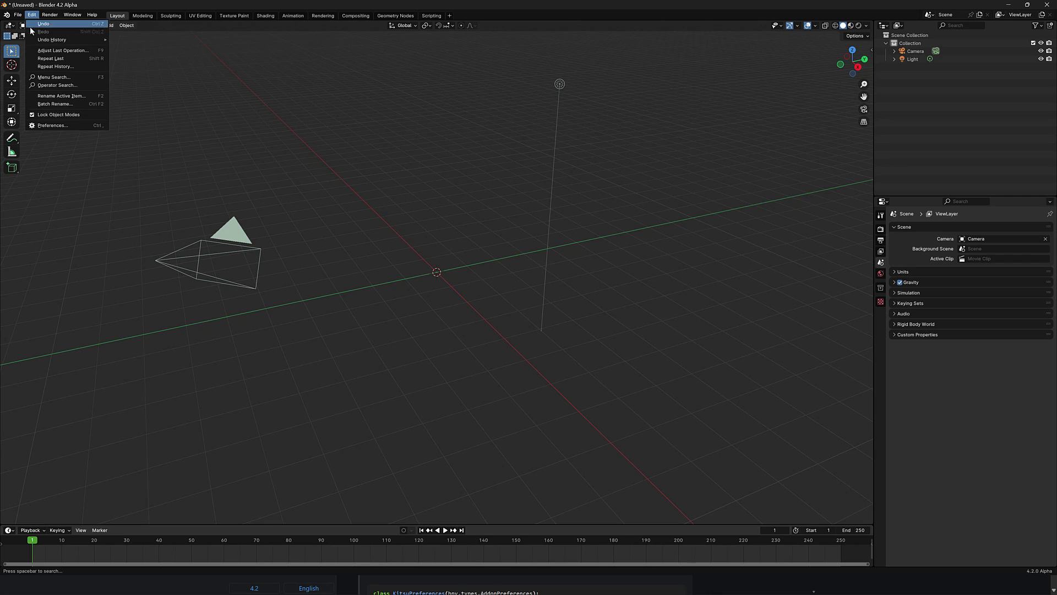
pyautogui.click(49, 128)
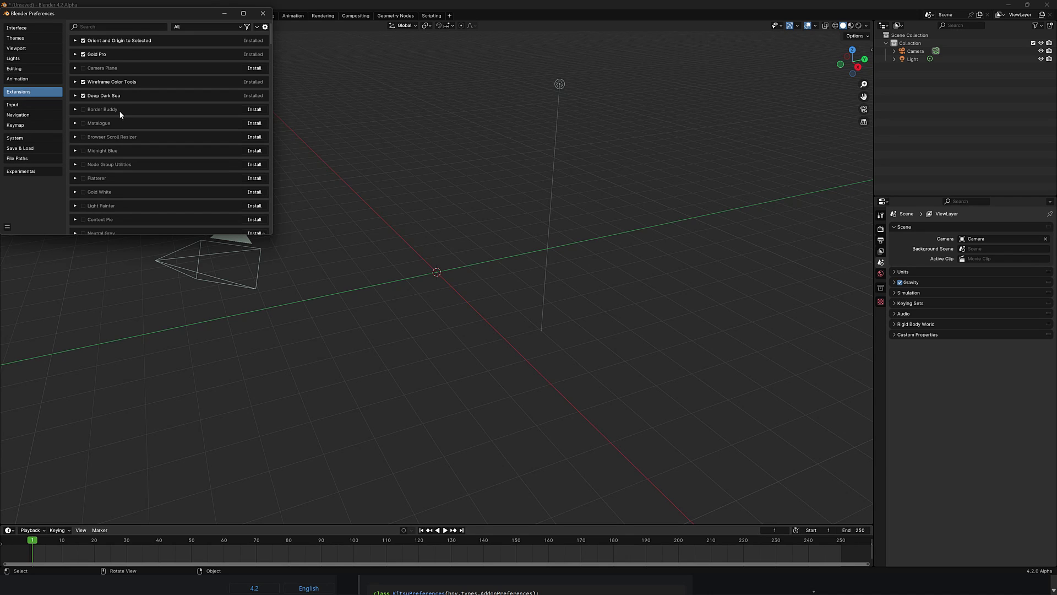
pyautogui.scroll(-2, 119, 110)
pyautogui.scroll(2, 141, 128)
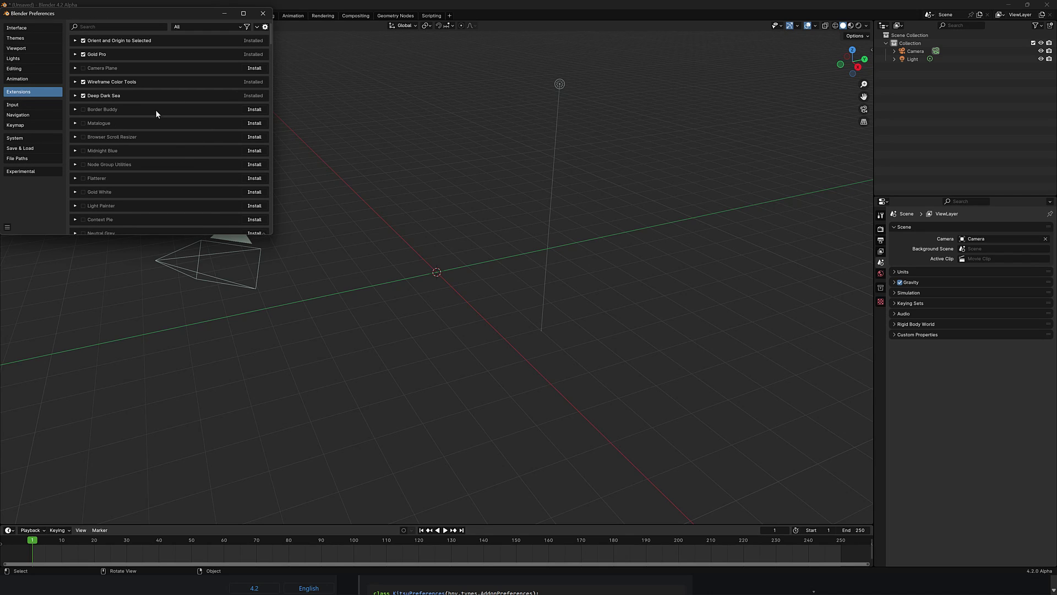
# Inspect the extension list filter choices and the options dropdown with Install from Disk.
pyautogui.click(232, 25)
pyautogui.click(257, 27)
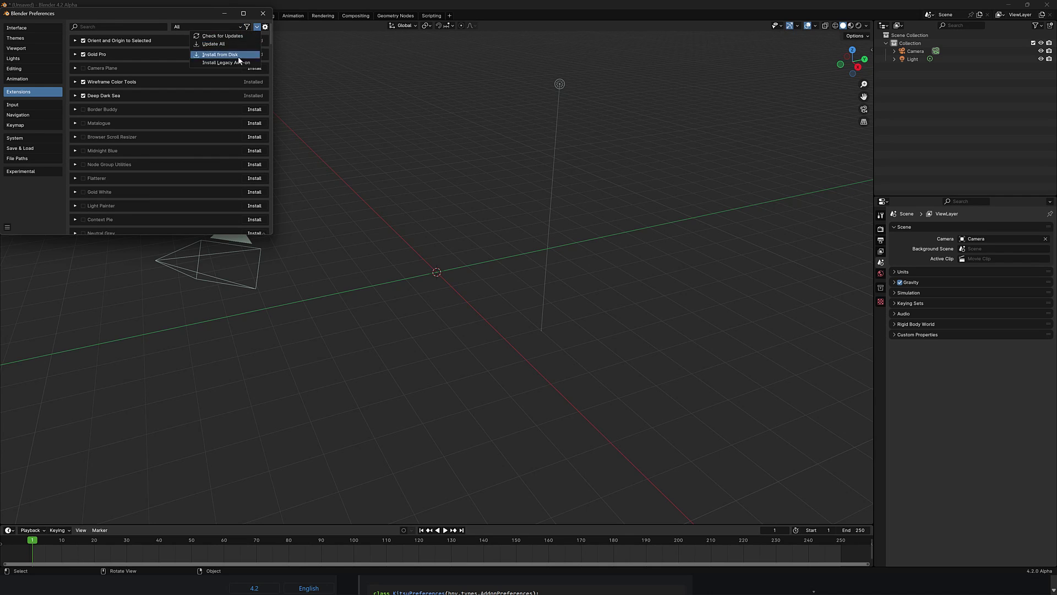
pyautogui.click(257, 27)
pyautogui.click(263, 13)
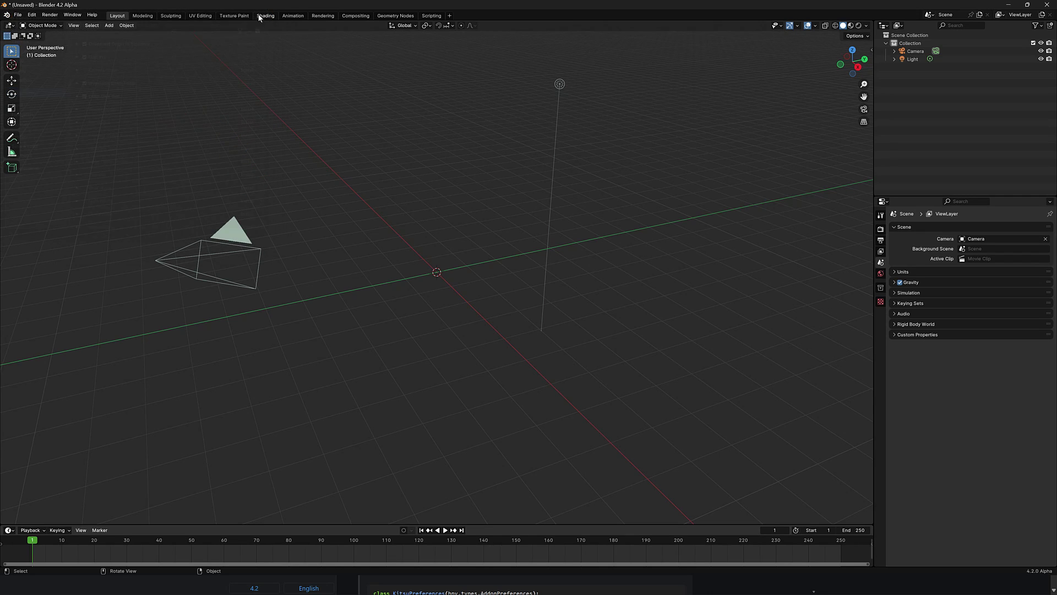